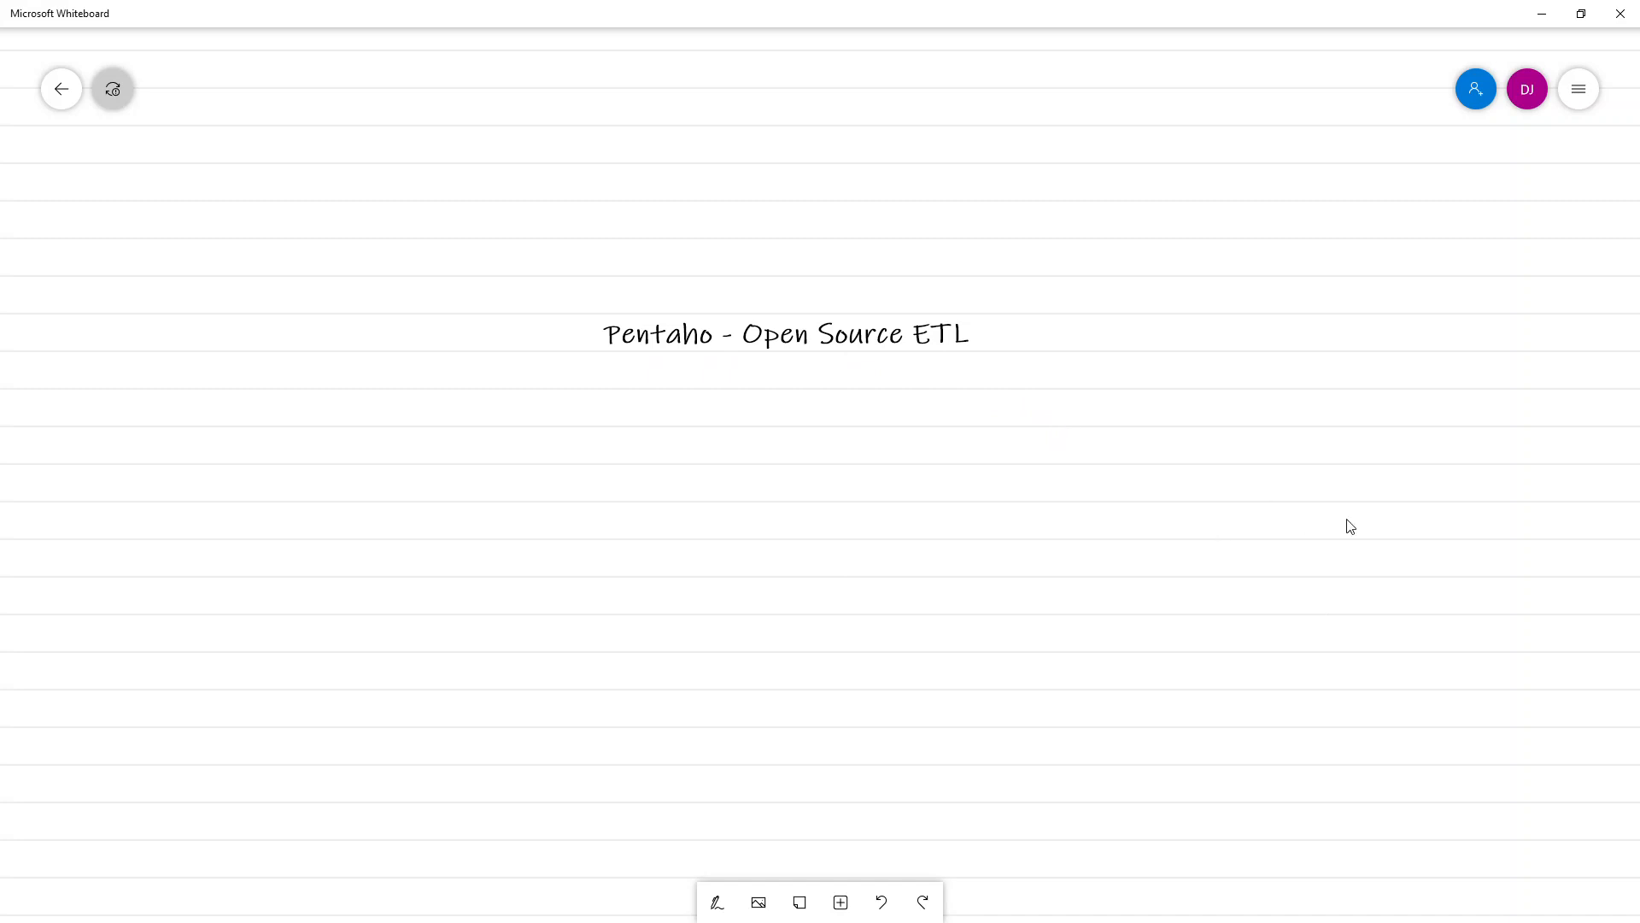
Step: Look over the whiteboard diagram linking Active Directory group membership through Pentaho to Salesforce profiles, permission sets and roles
drag(1356, 523, 908, 536)
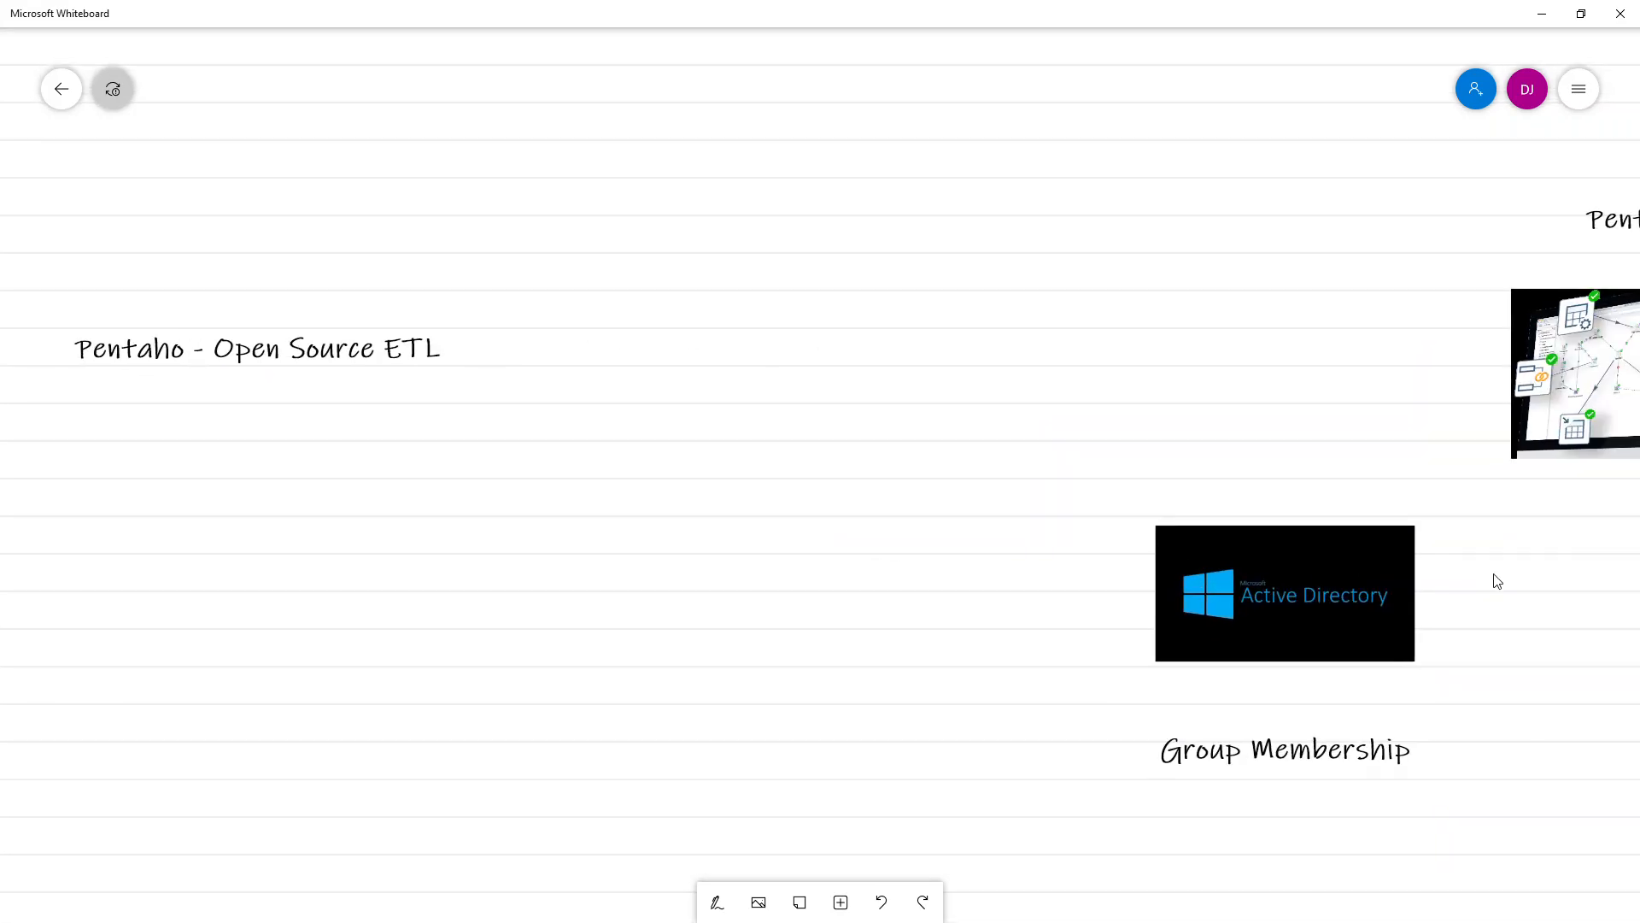
drag(1494, 578, 1086, 577)
drag(1380, 615, 963, 560)
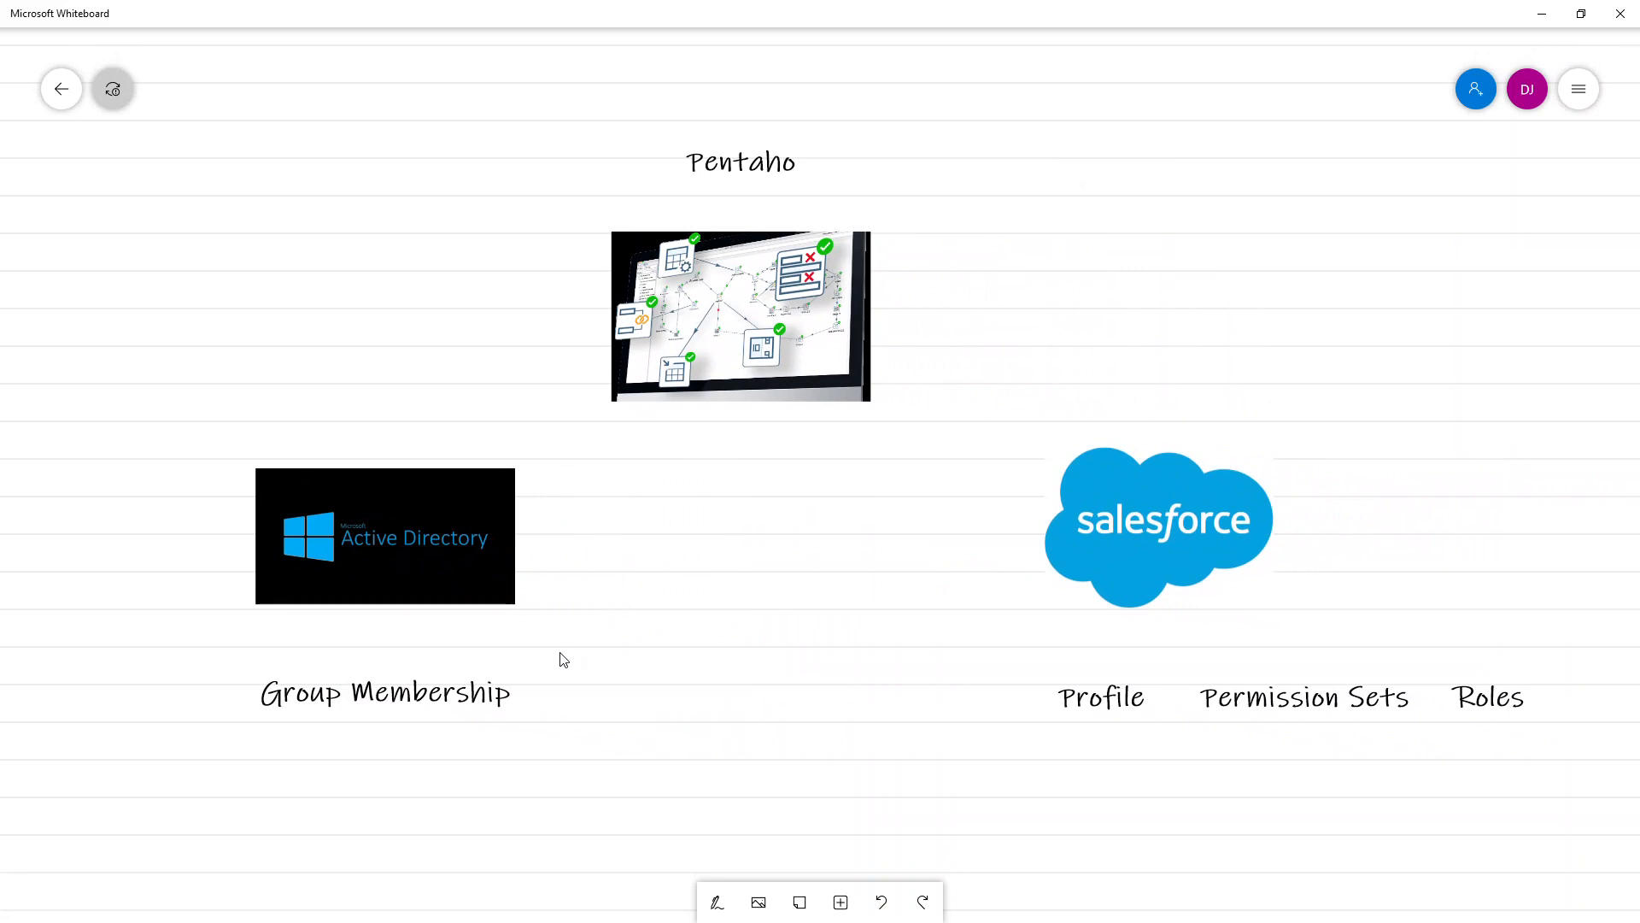
mouse_move(553, 670)
mouse_down()
mouse_move(572, 655)
mouse_move(535, 653)
mouse_up()
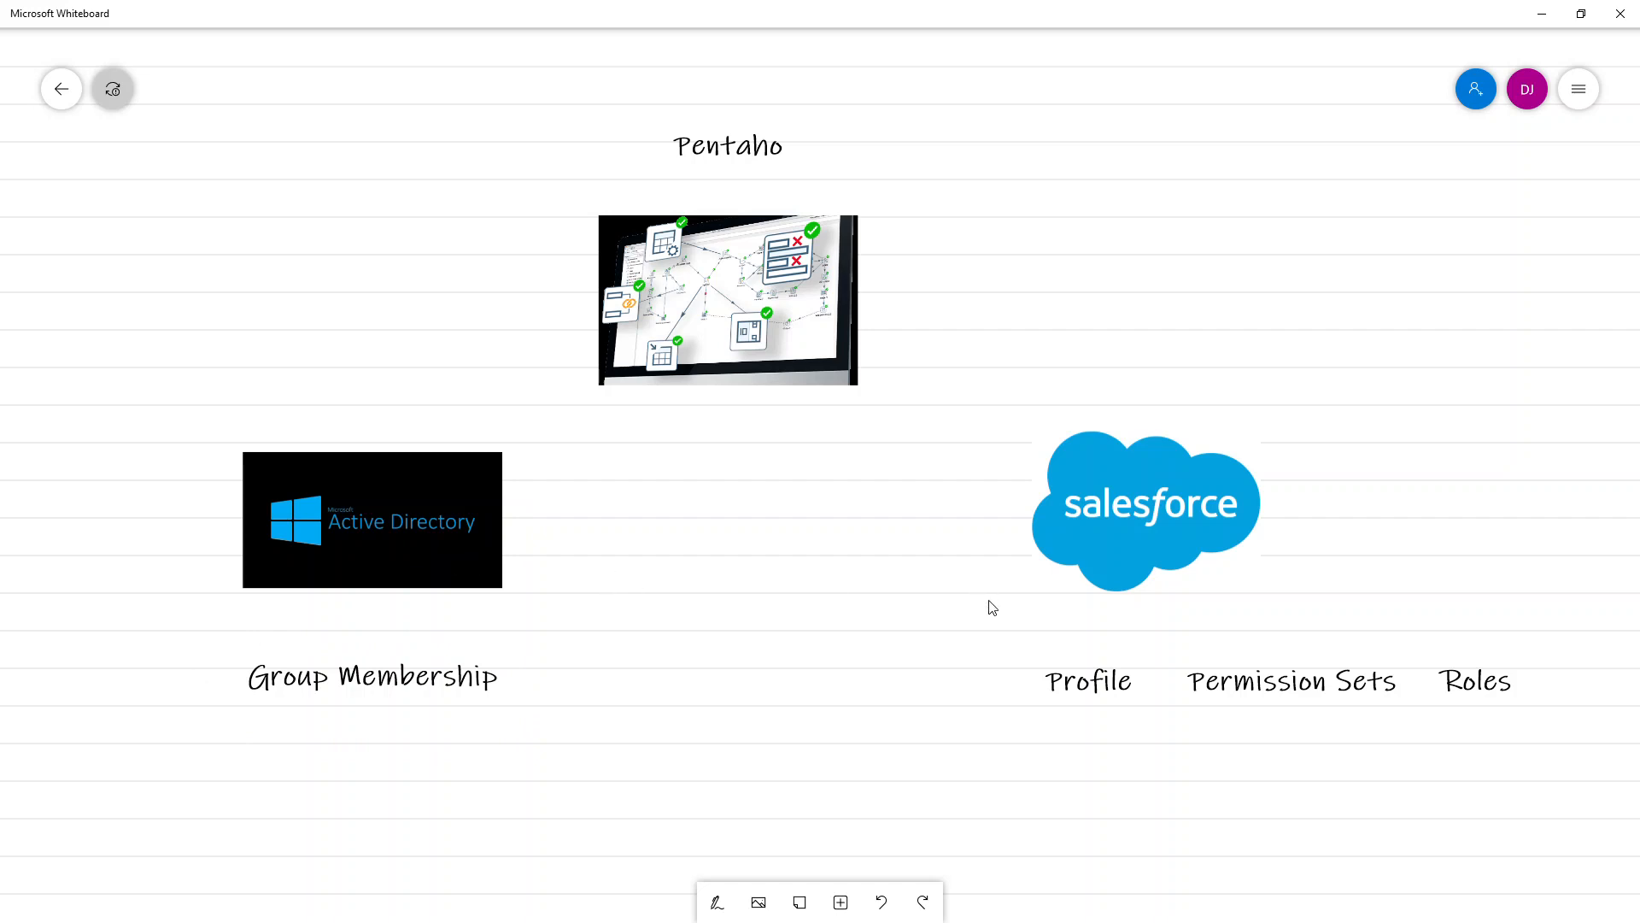
drag(989, 608, 975, 604)
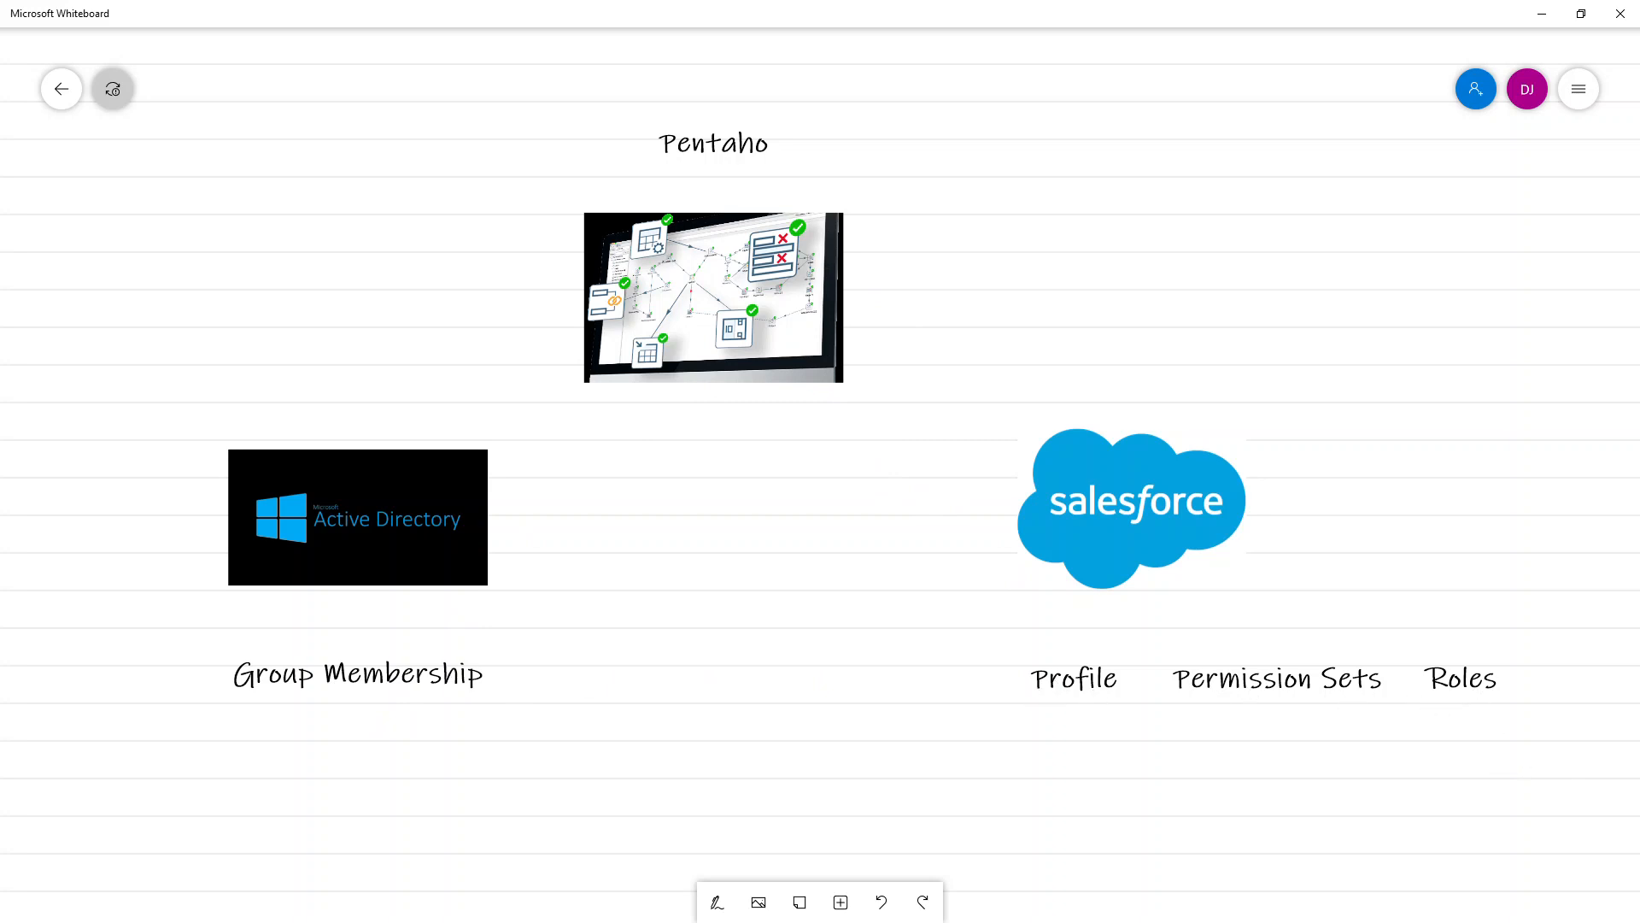
Step: Switch to Spoon, preview up to 1000 rows of the LDAP input step and review its field-to-attribute mapping
key(alt+Tab)
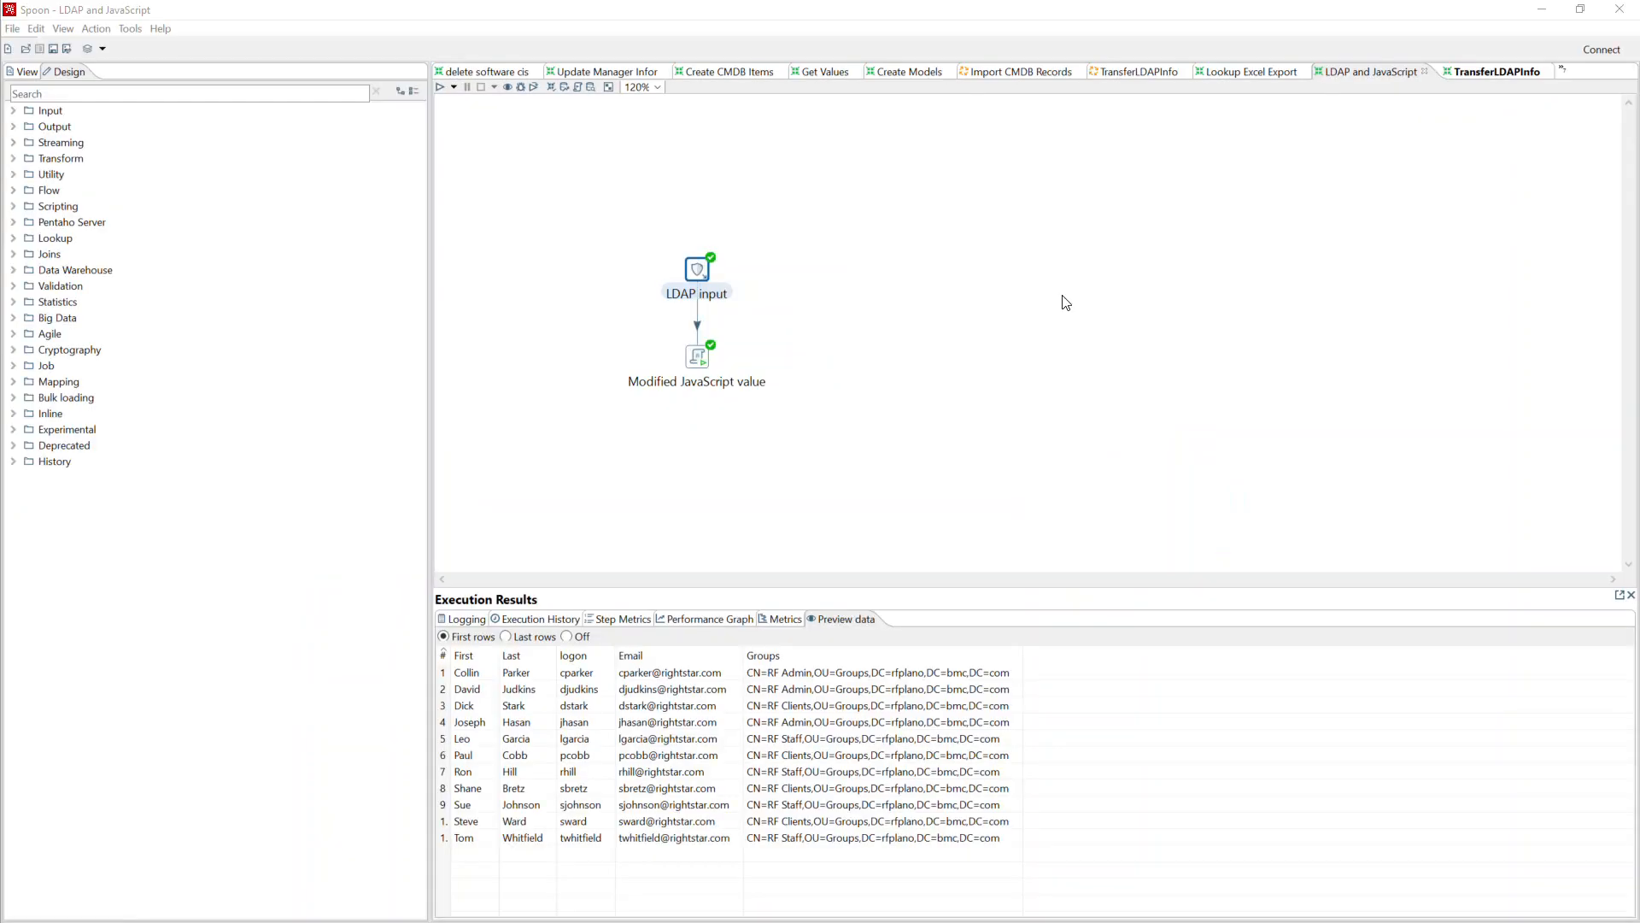
double_click(704, 274)
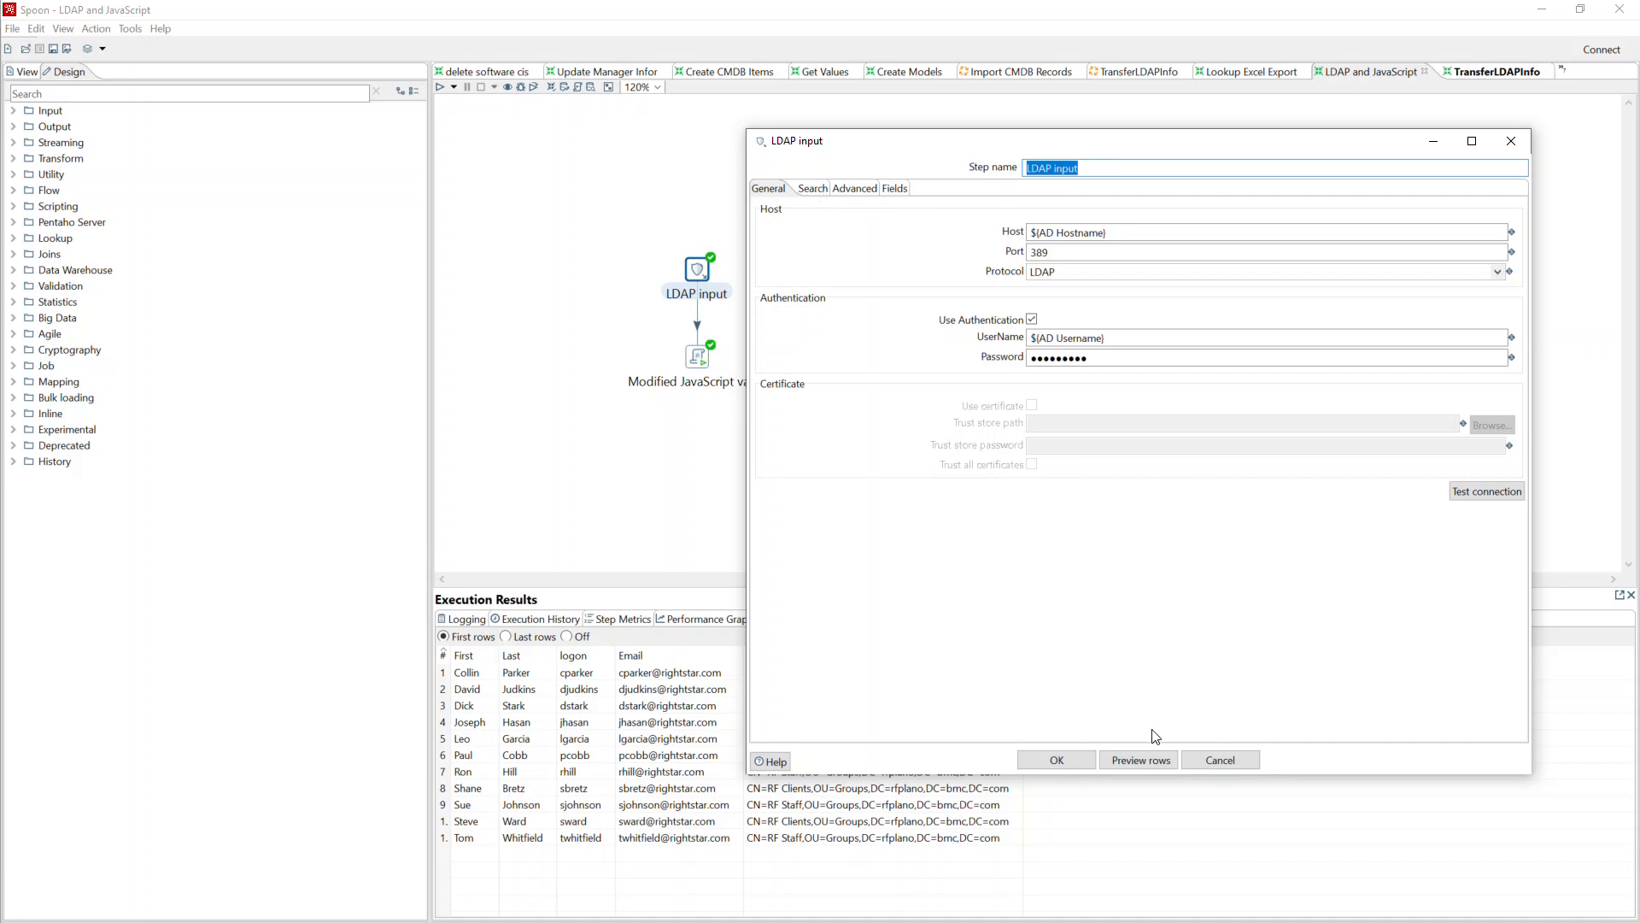
click(1151, 761)
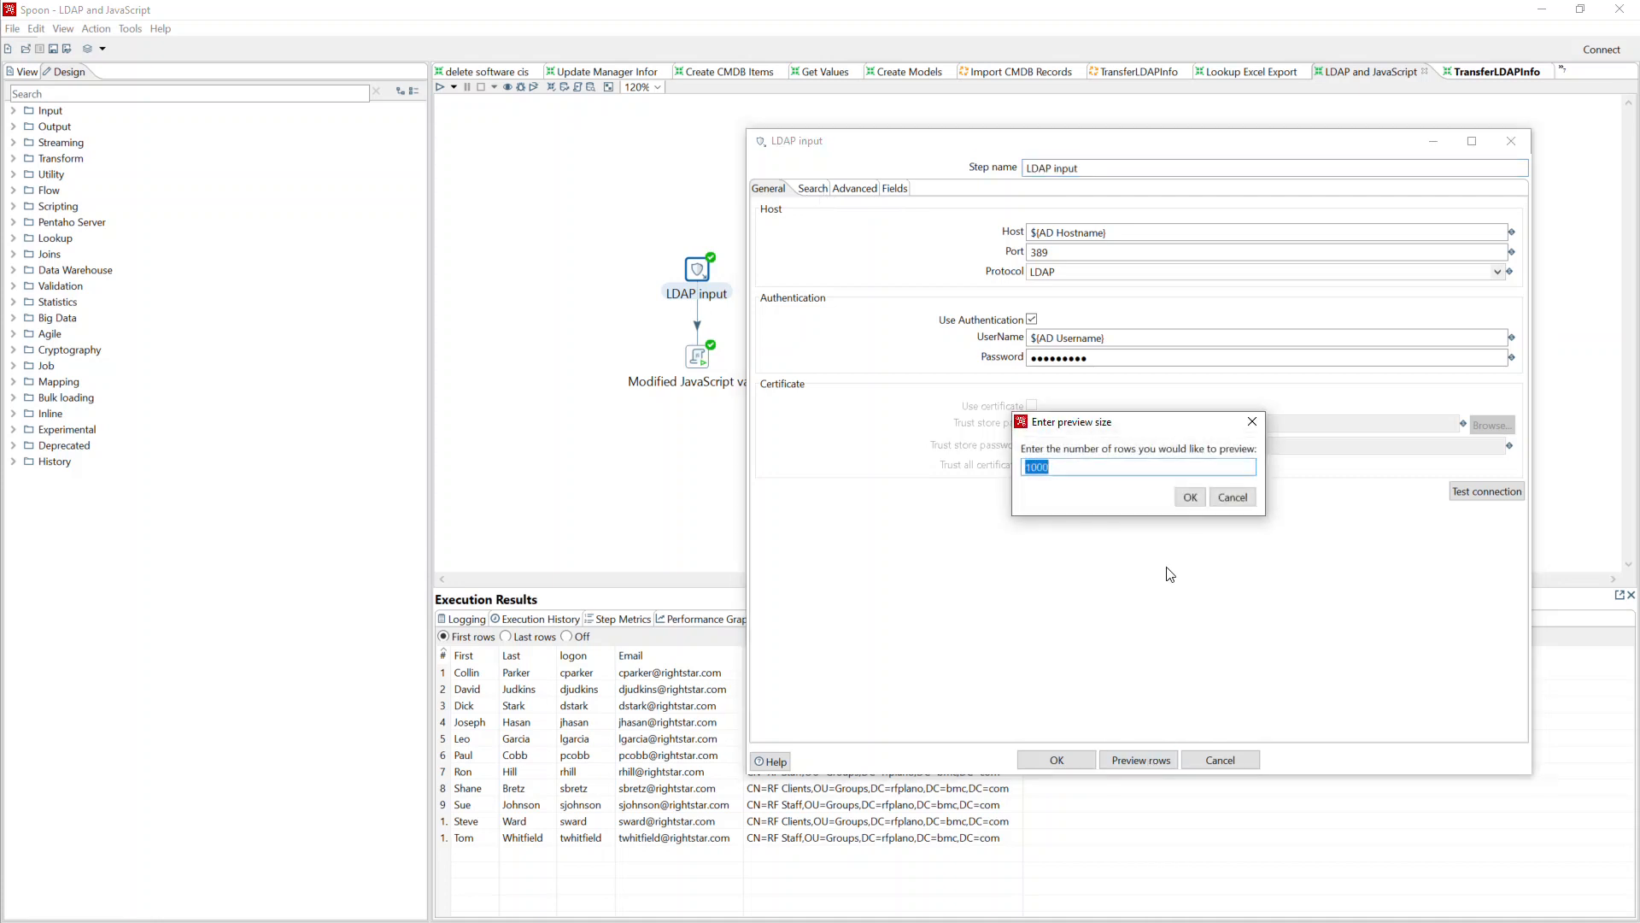
click(1190, 497)
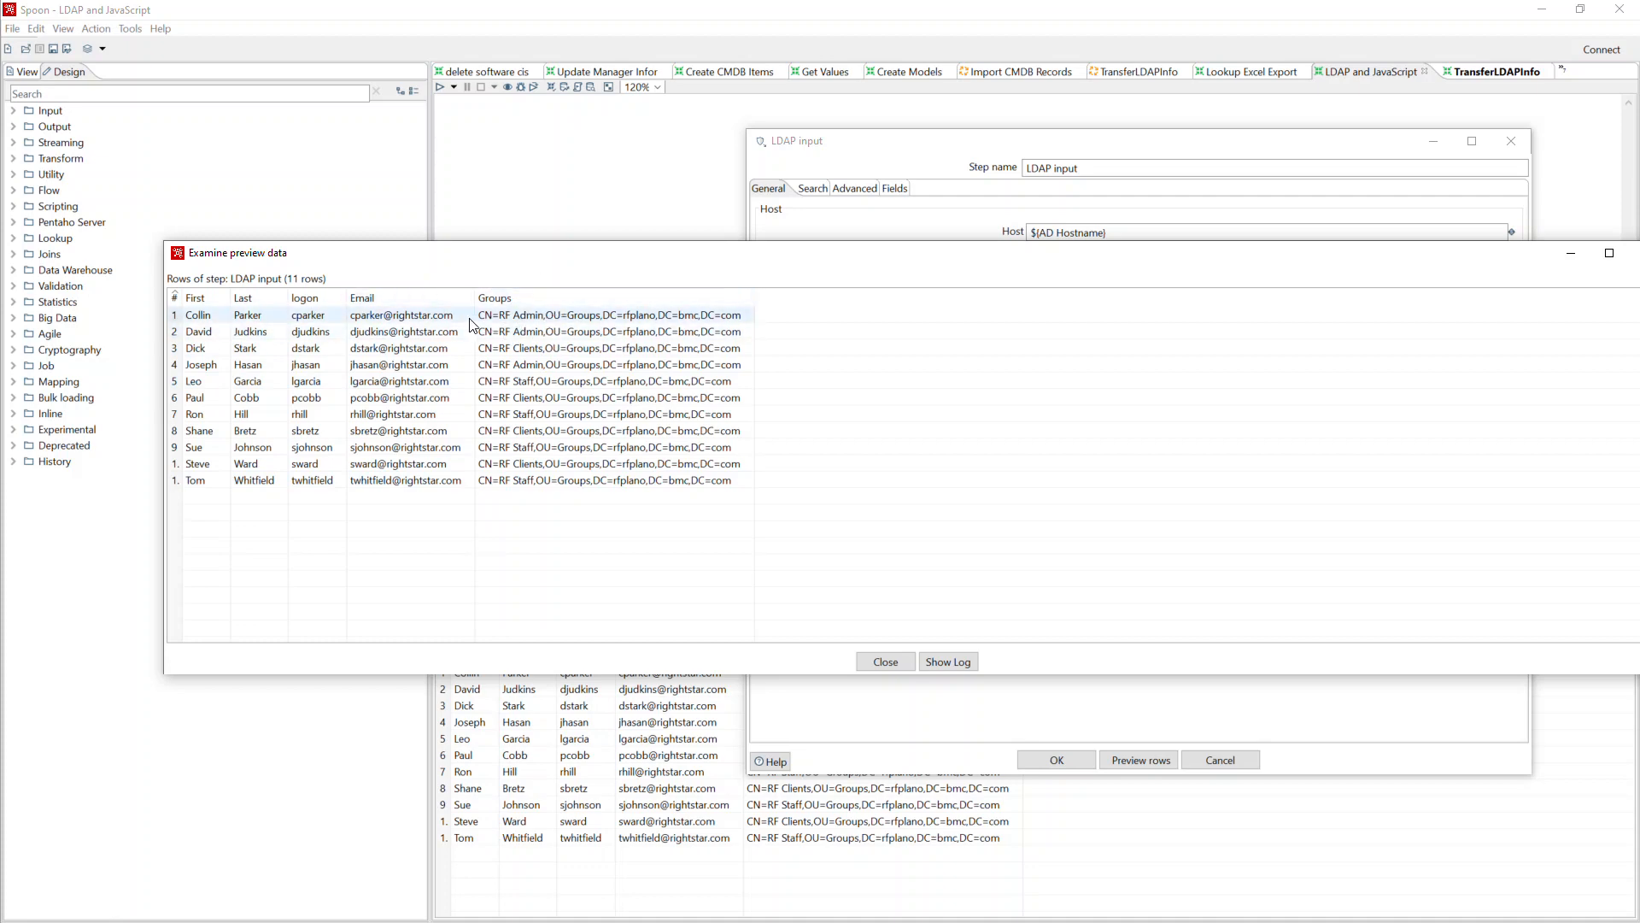
click(885, 663)
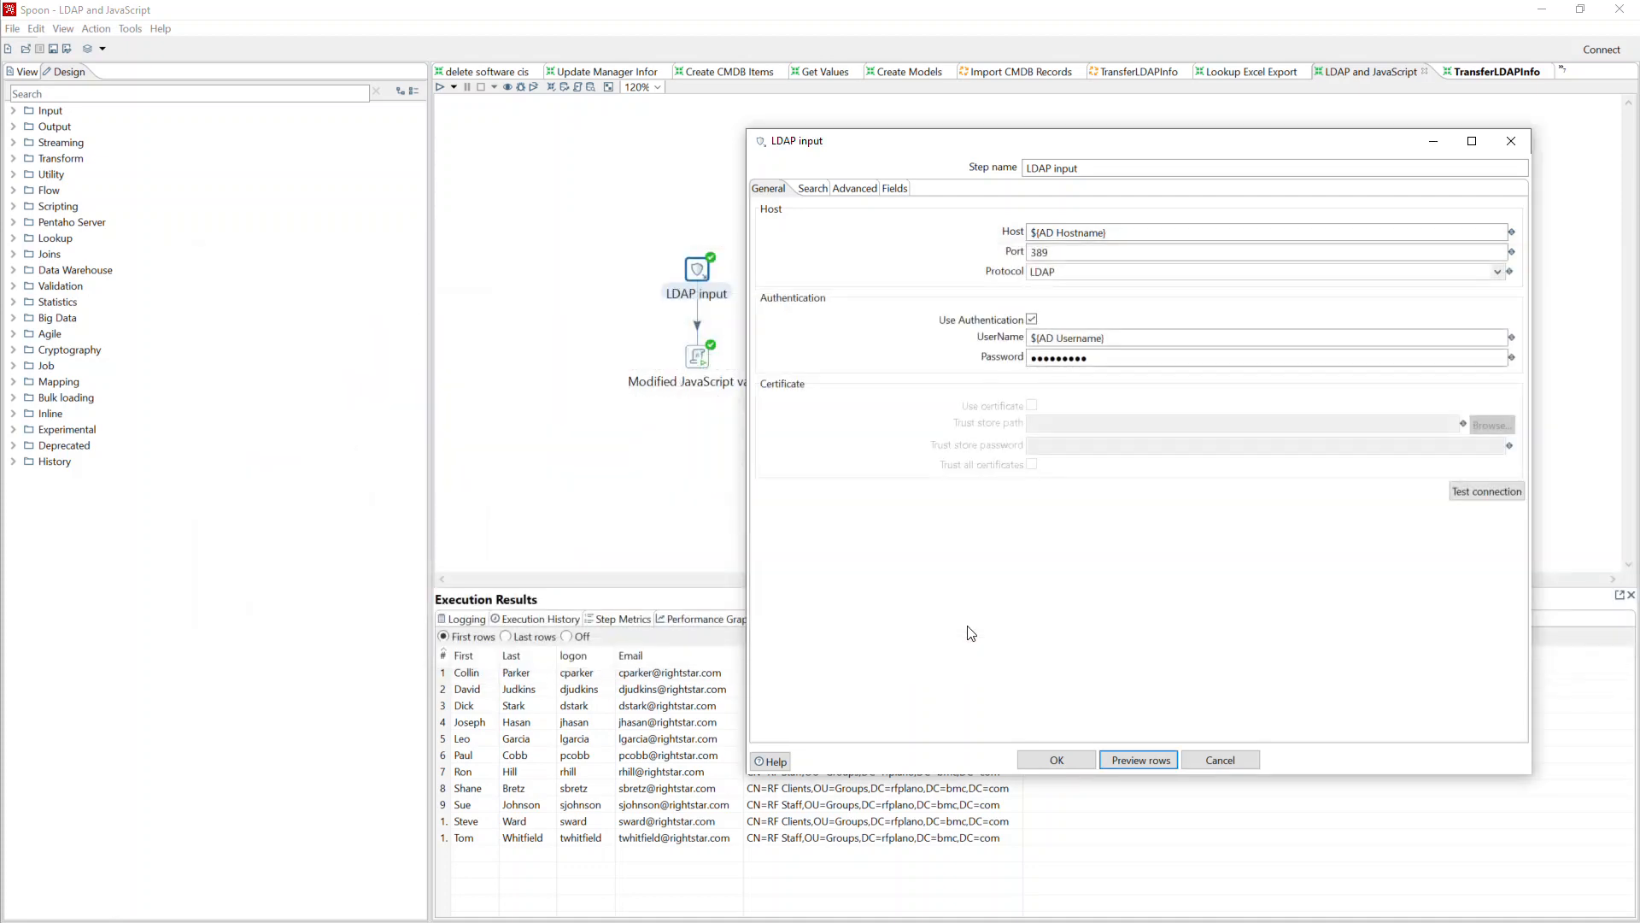
click(897, 190)
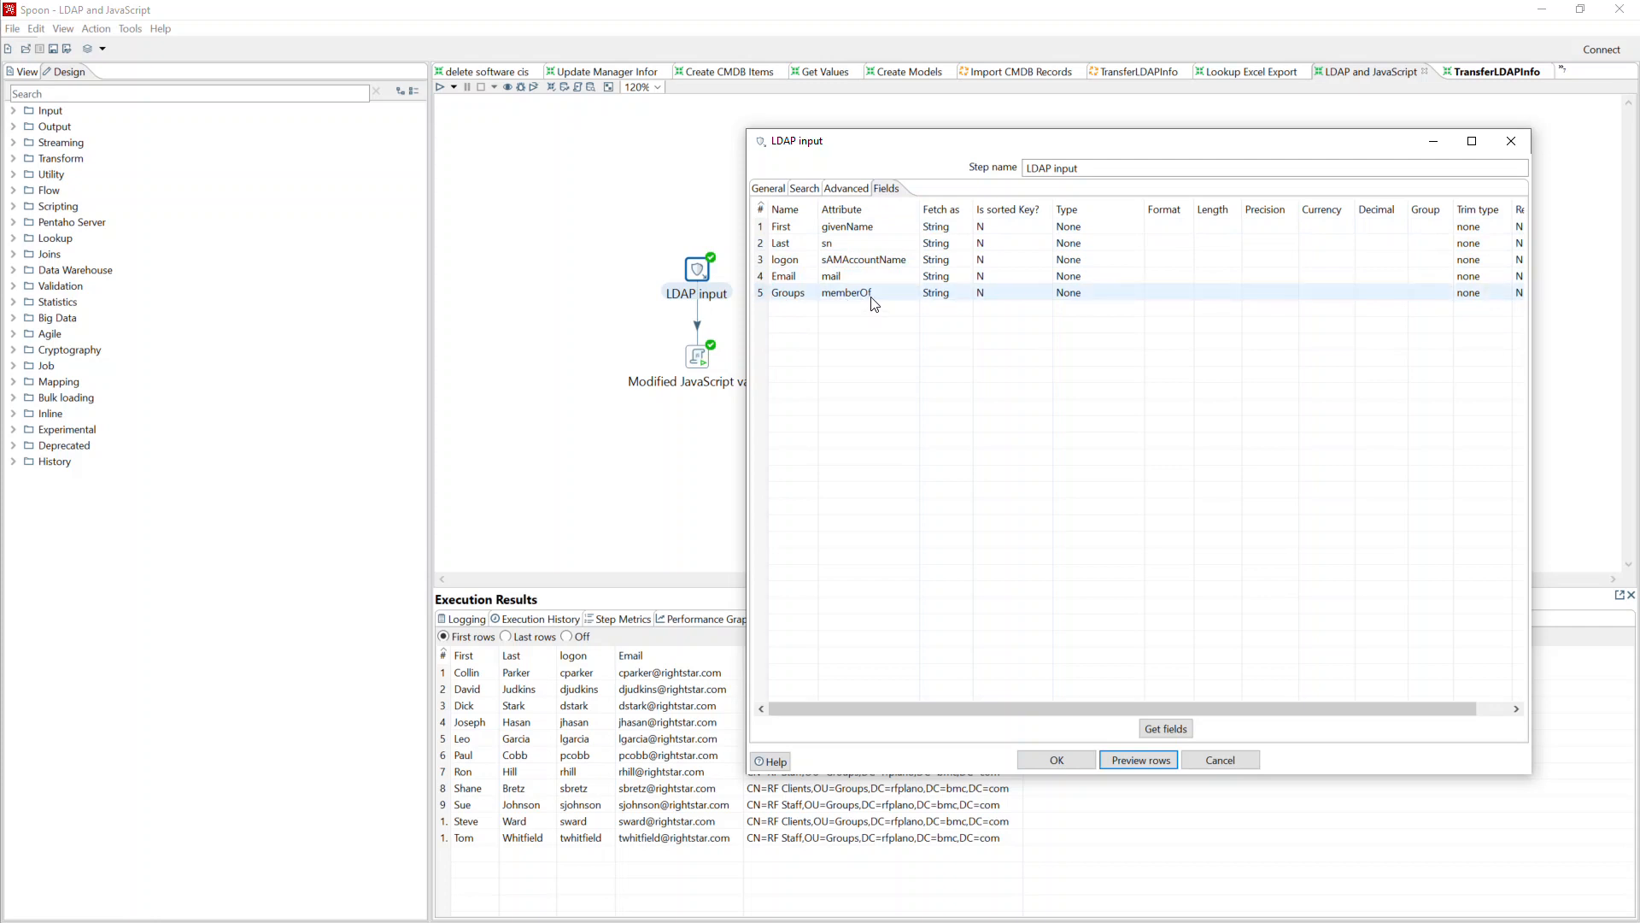
click(1062, 757)
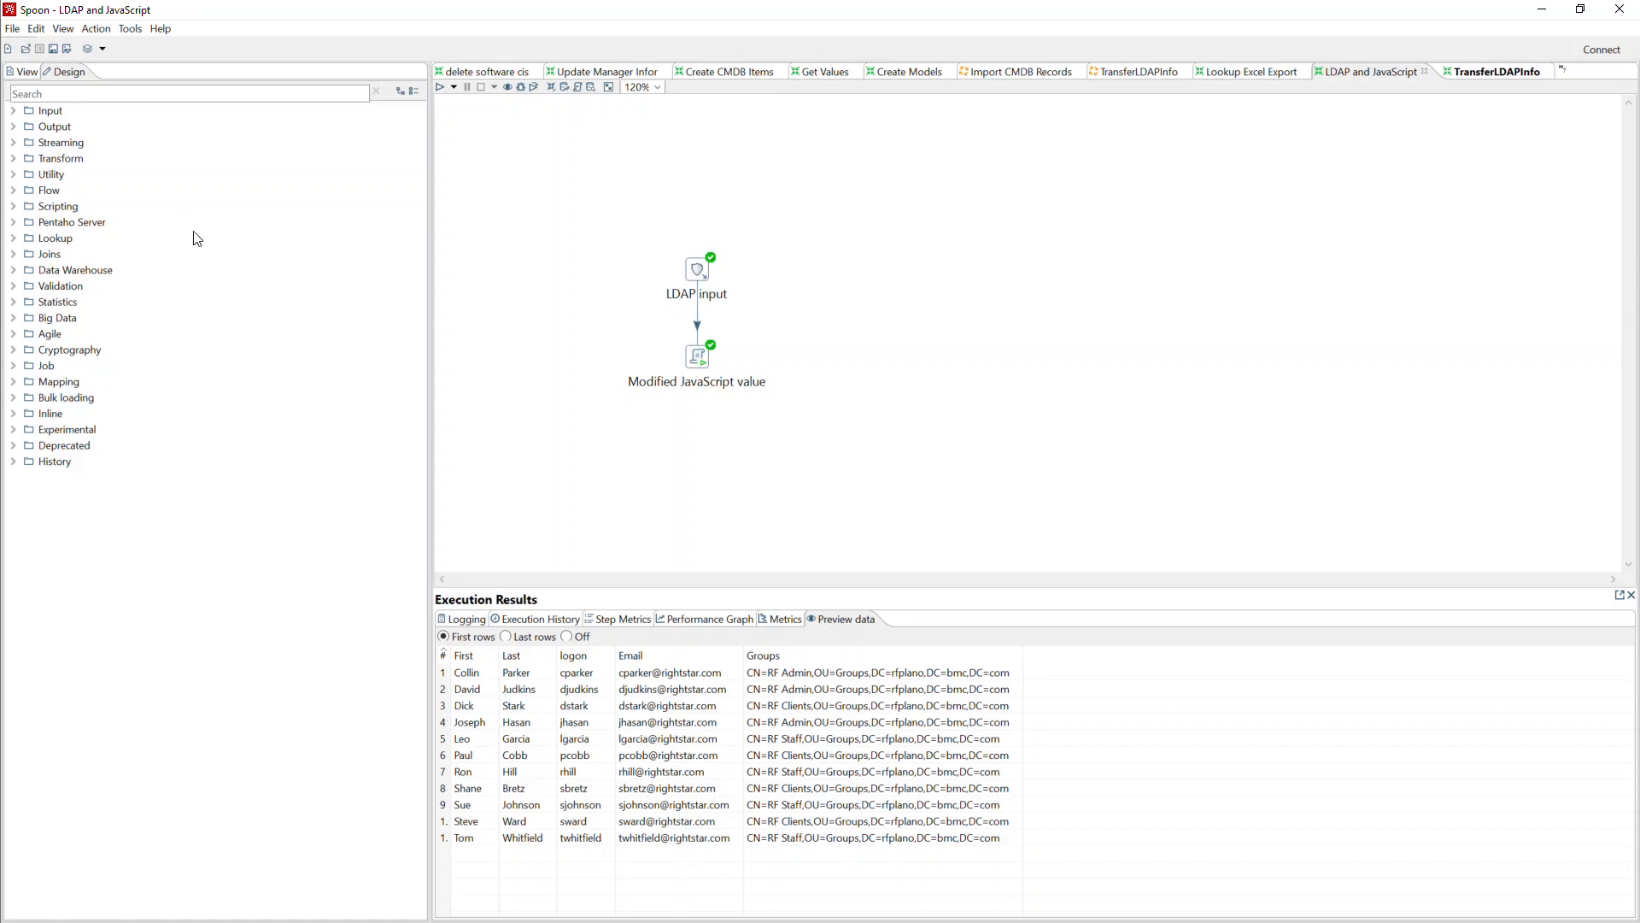
Step: Search the design steps for "java" and open the existing Modified JavaScript value step to inspect its Groups condition
click(41, 93)
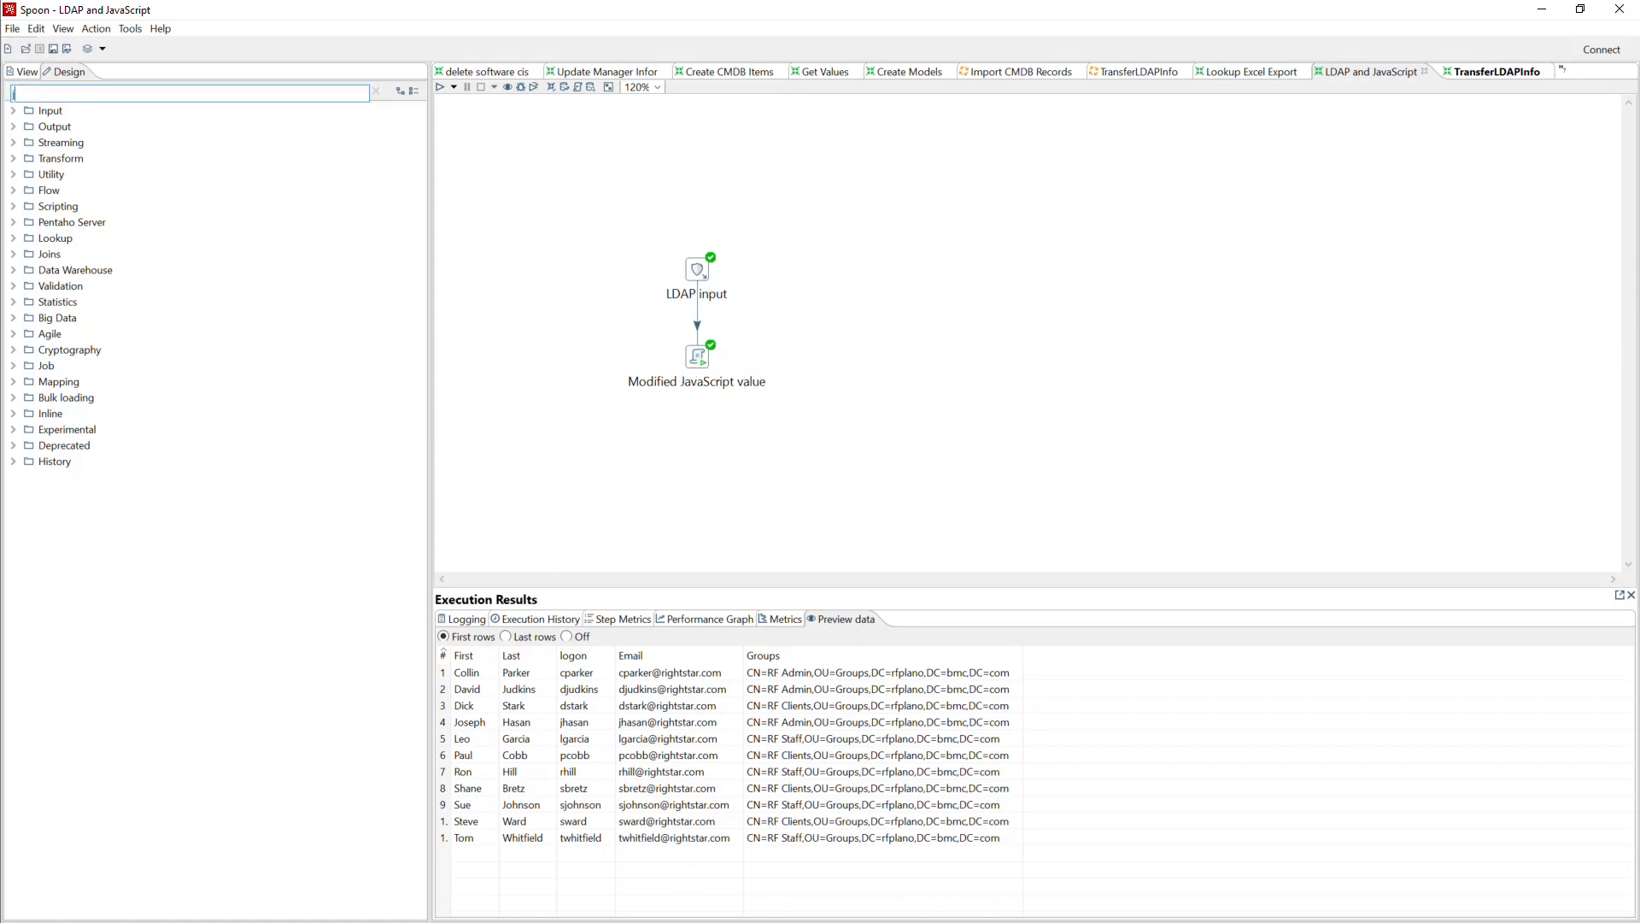
text(java)
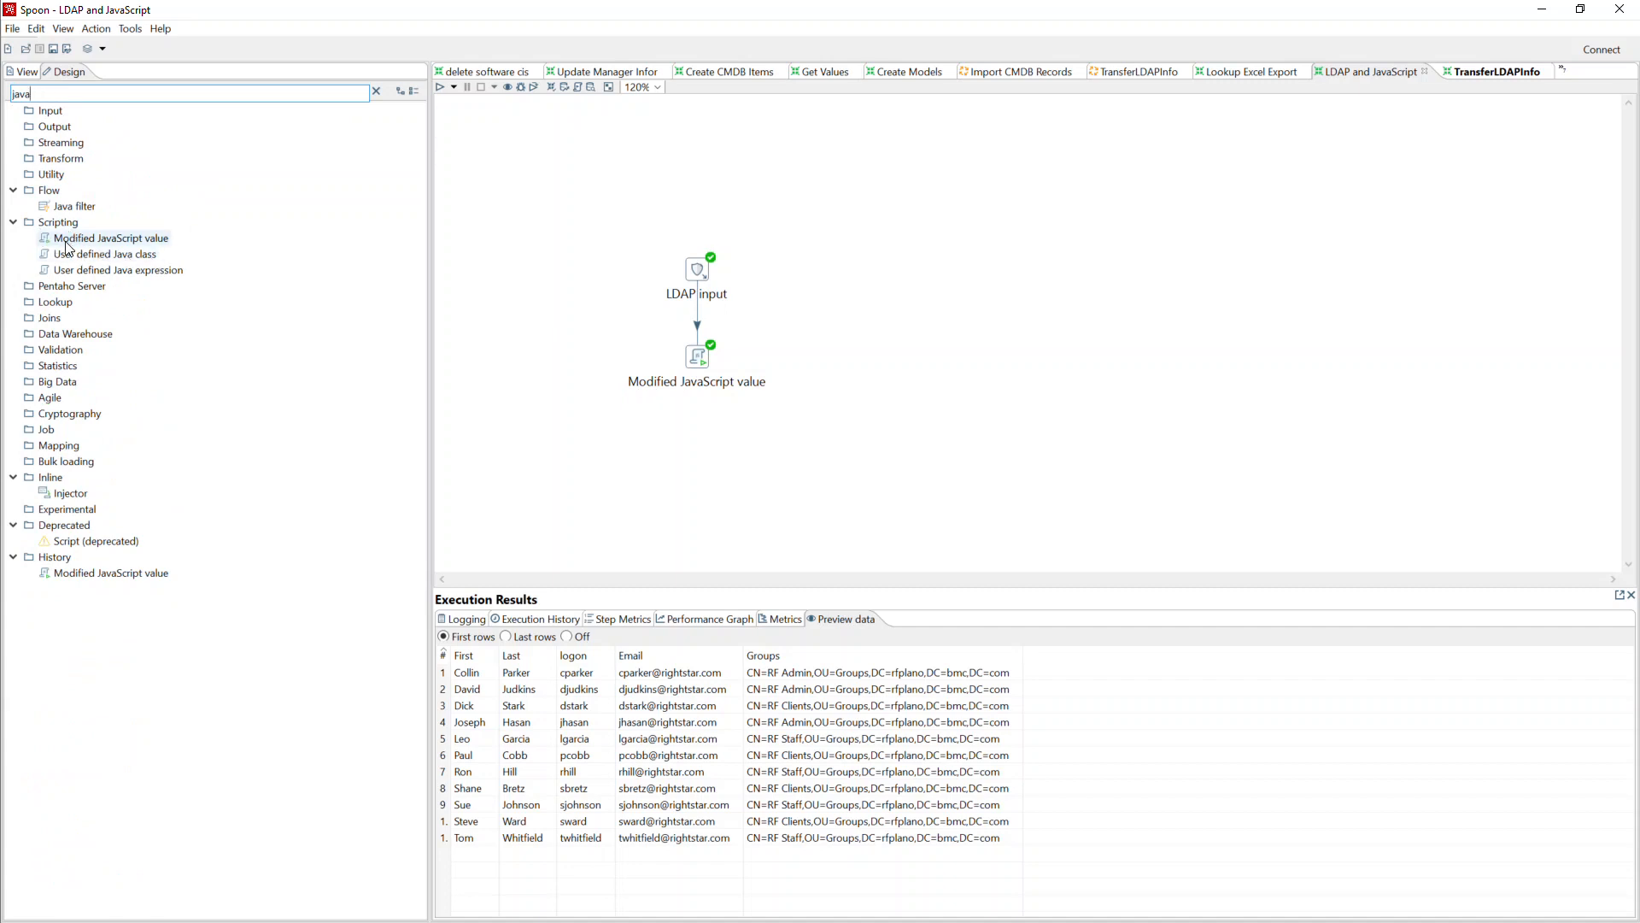
double_click(694, 367)
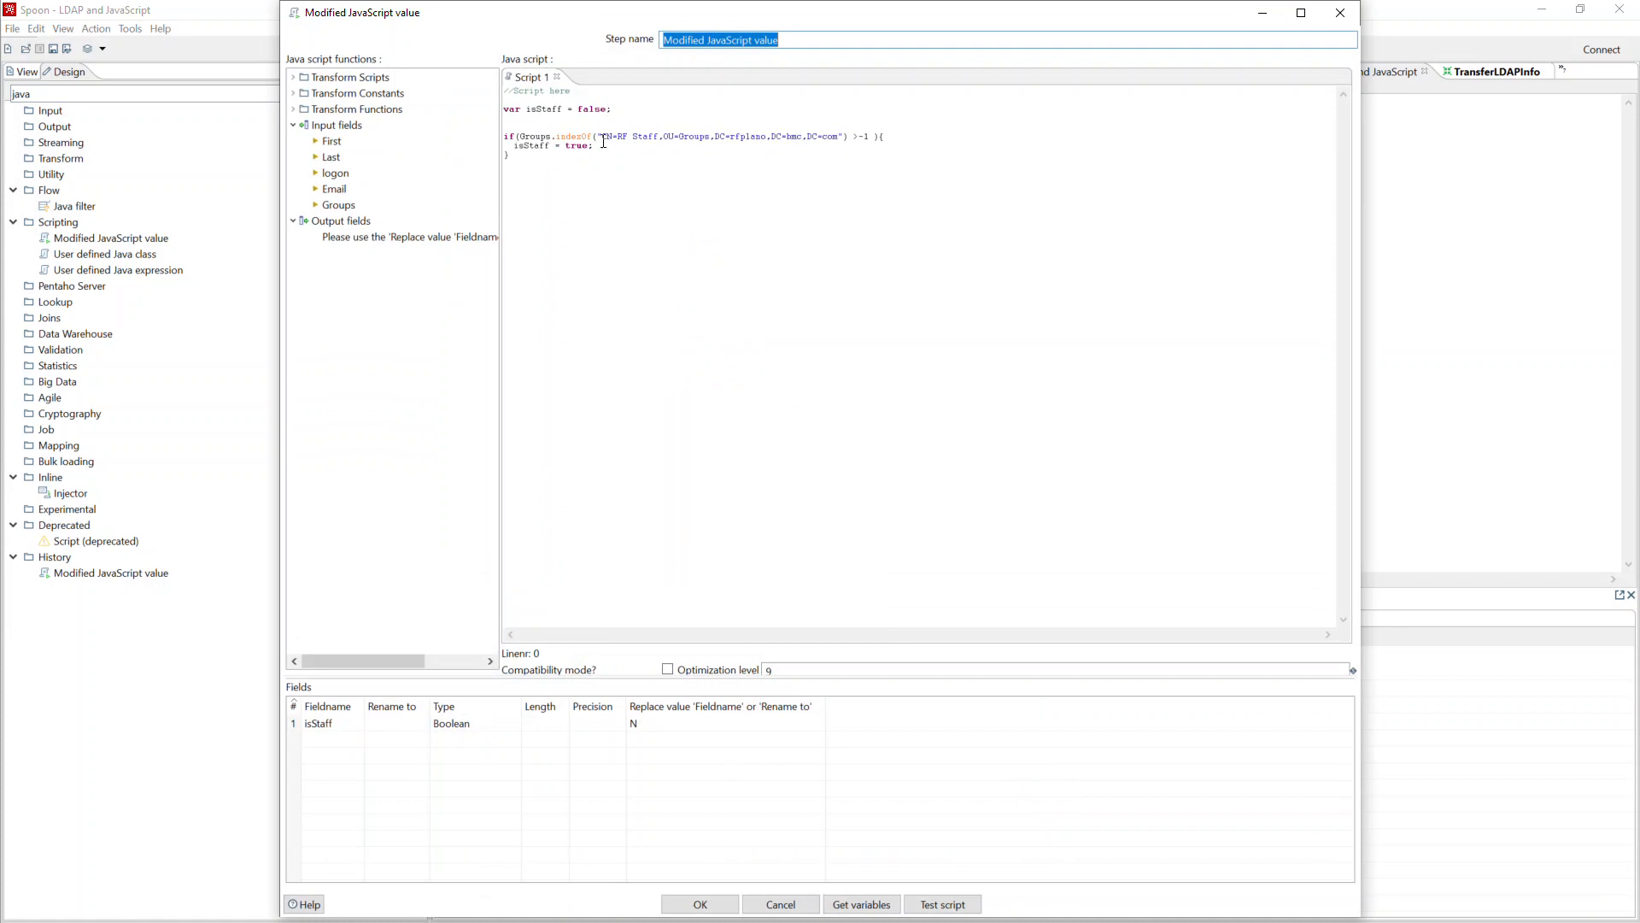
drag(523, 137, 538, 137)
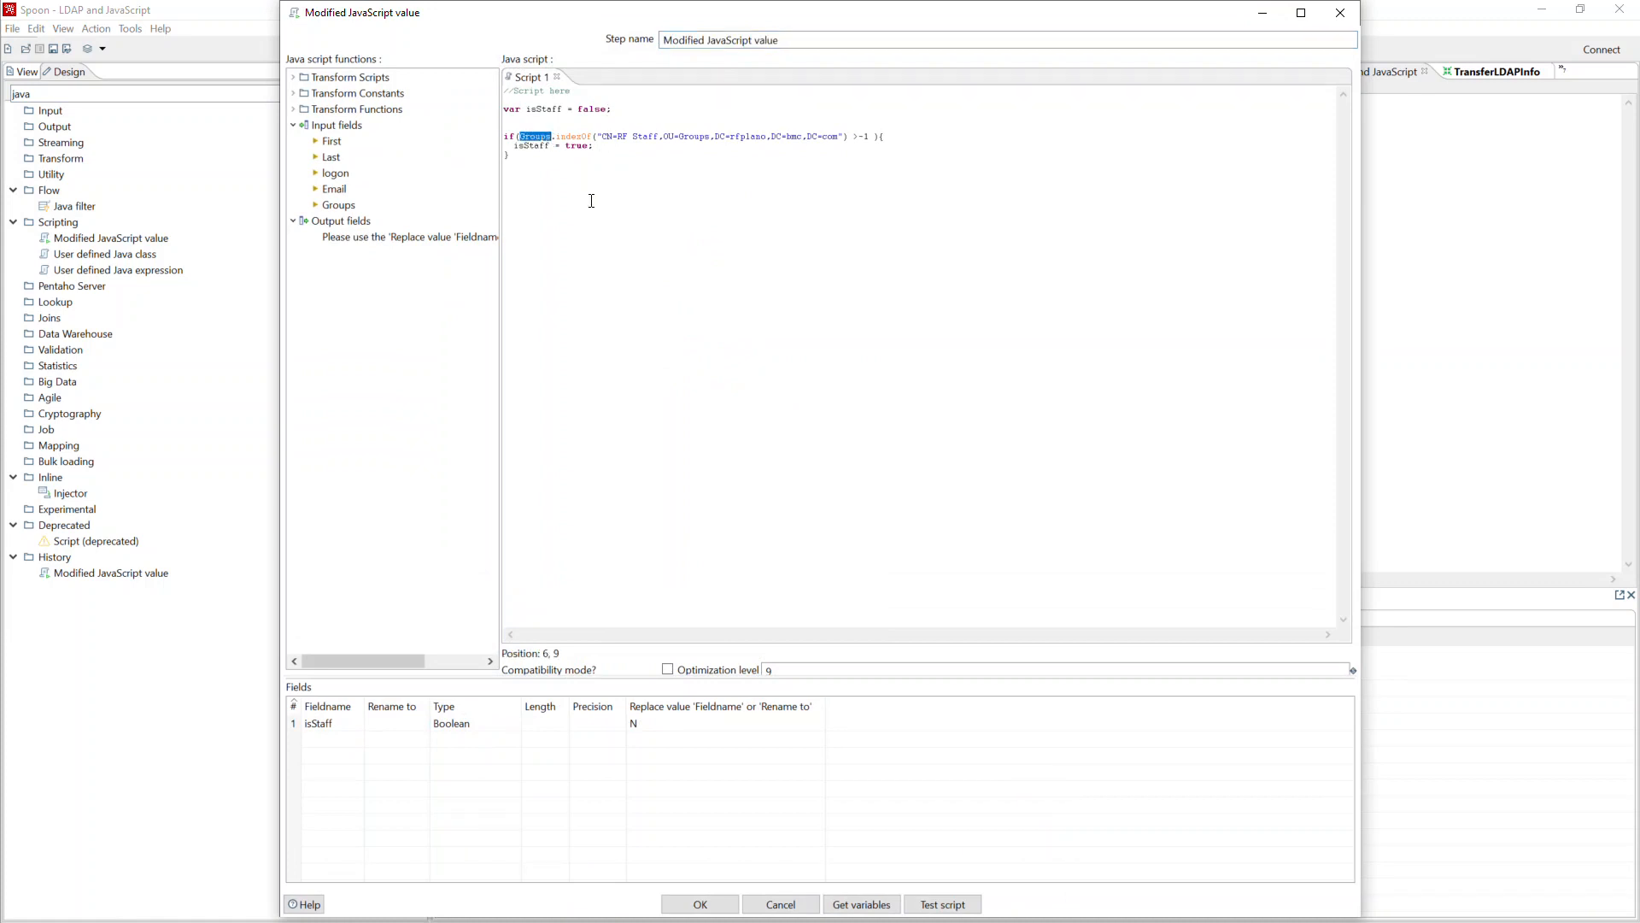
Step: Declare the variables profile and permissionSet as empty strings below the isStaff declaration in the Modified JavaScript value script
drag(642, 16, 812, 94)
drag(810, 82, 891, 74)
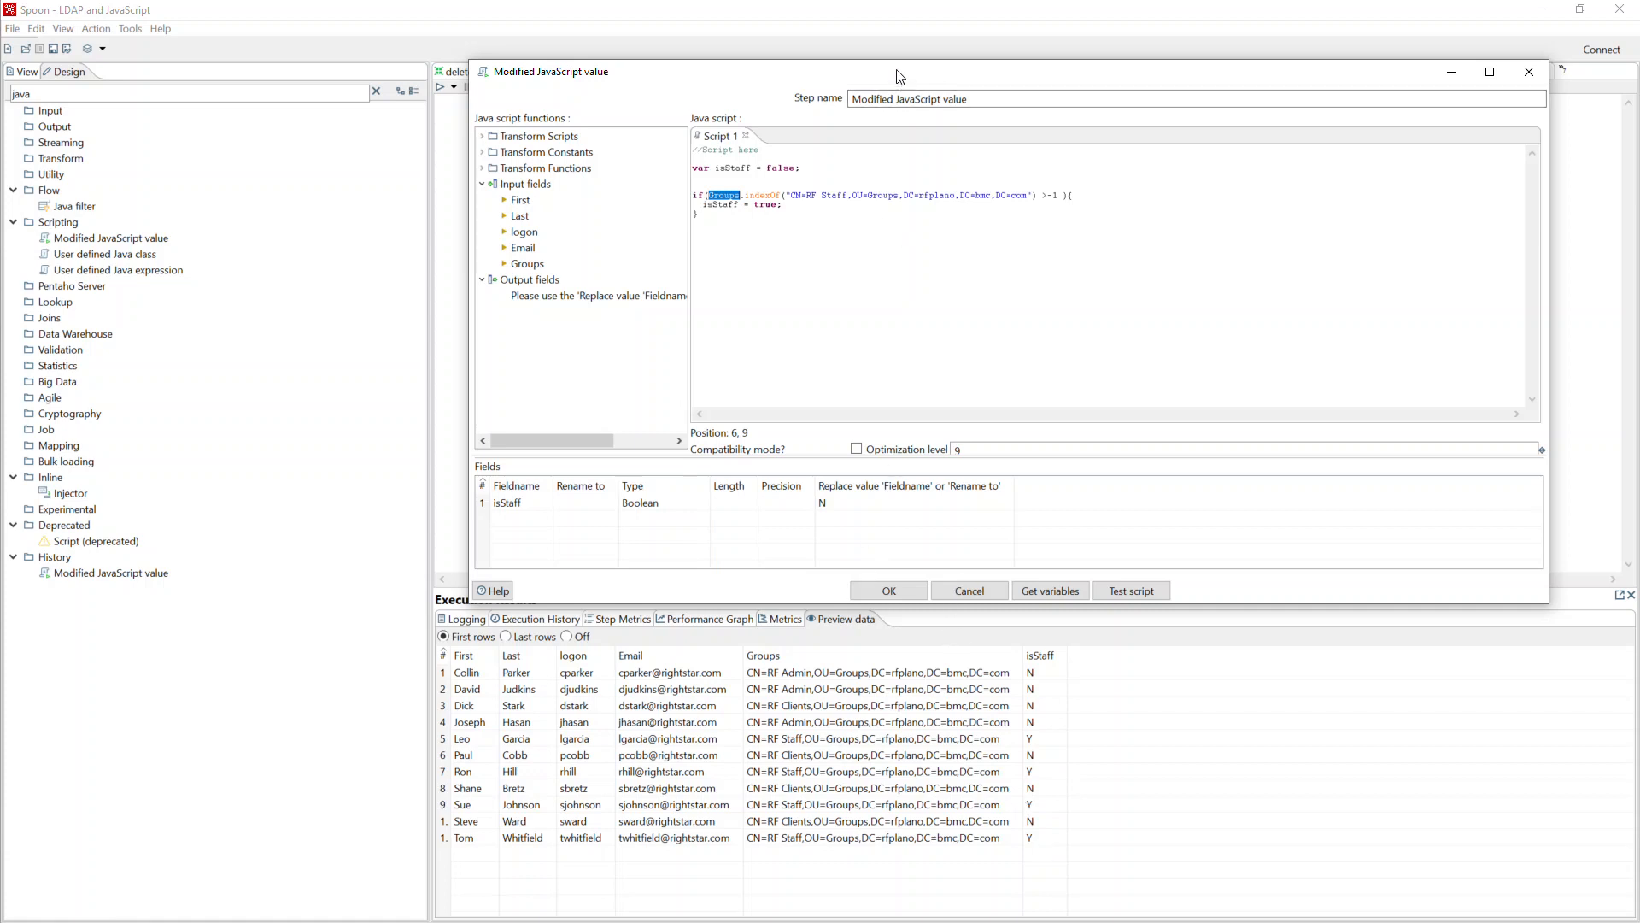
drag(900, 77, 886, 181)
click(797, 278)
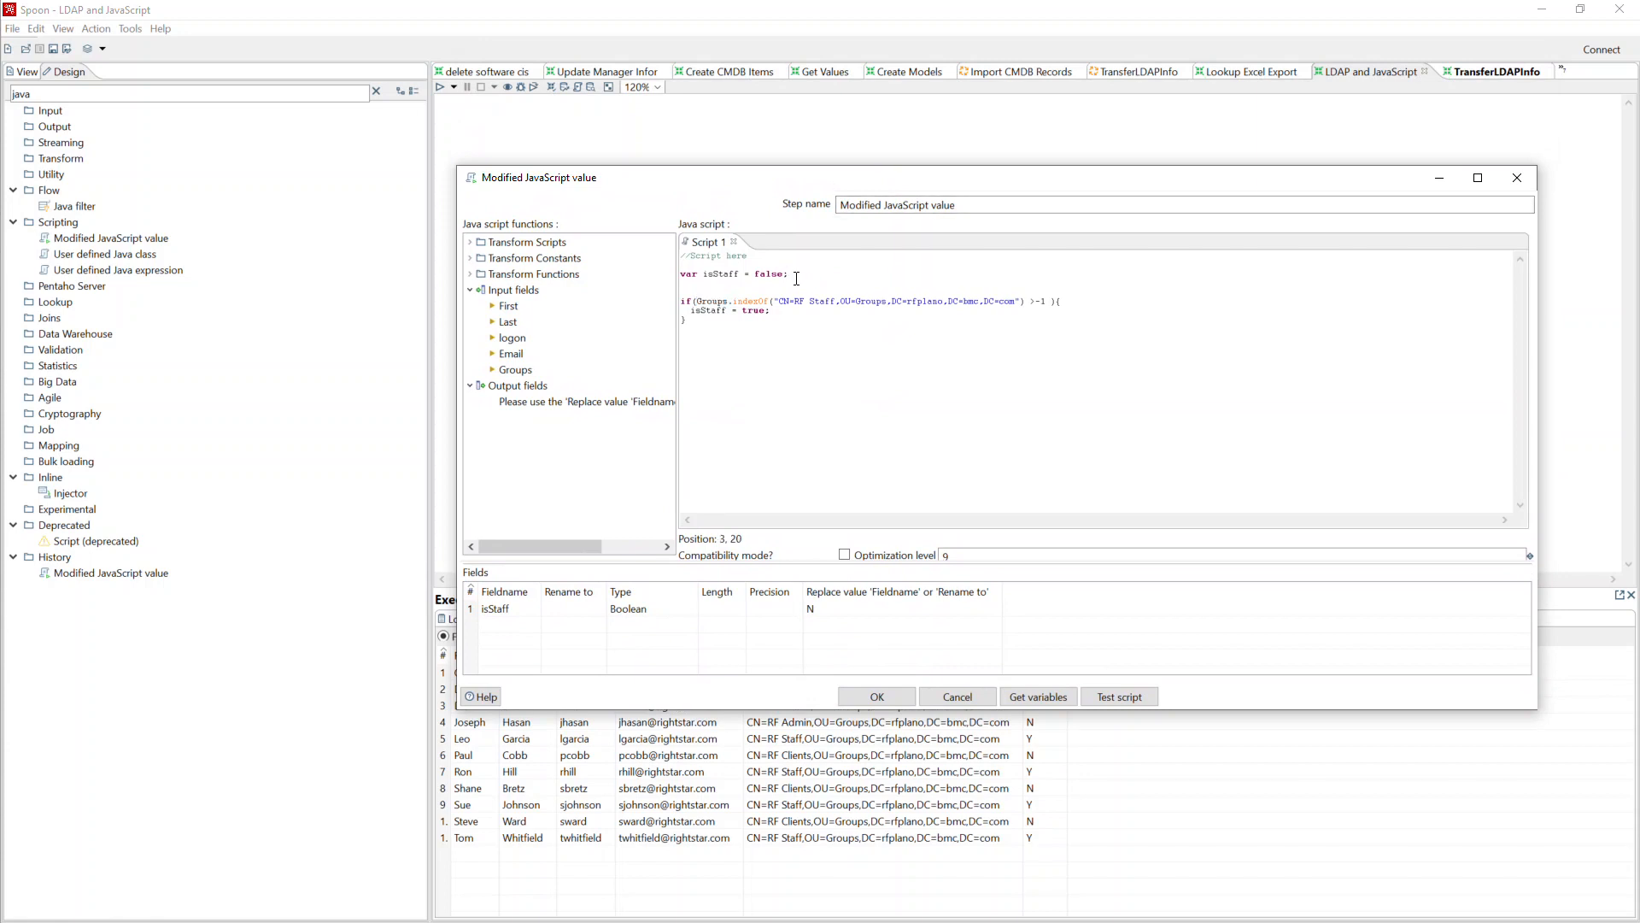
key(Return)
text(var)
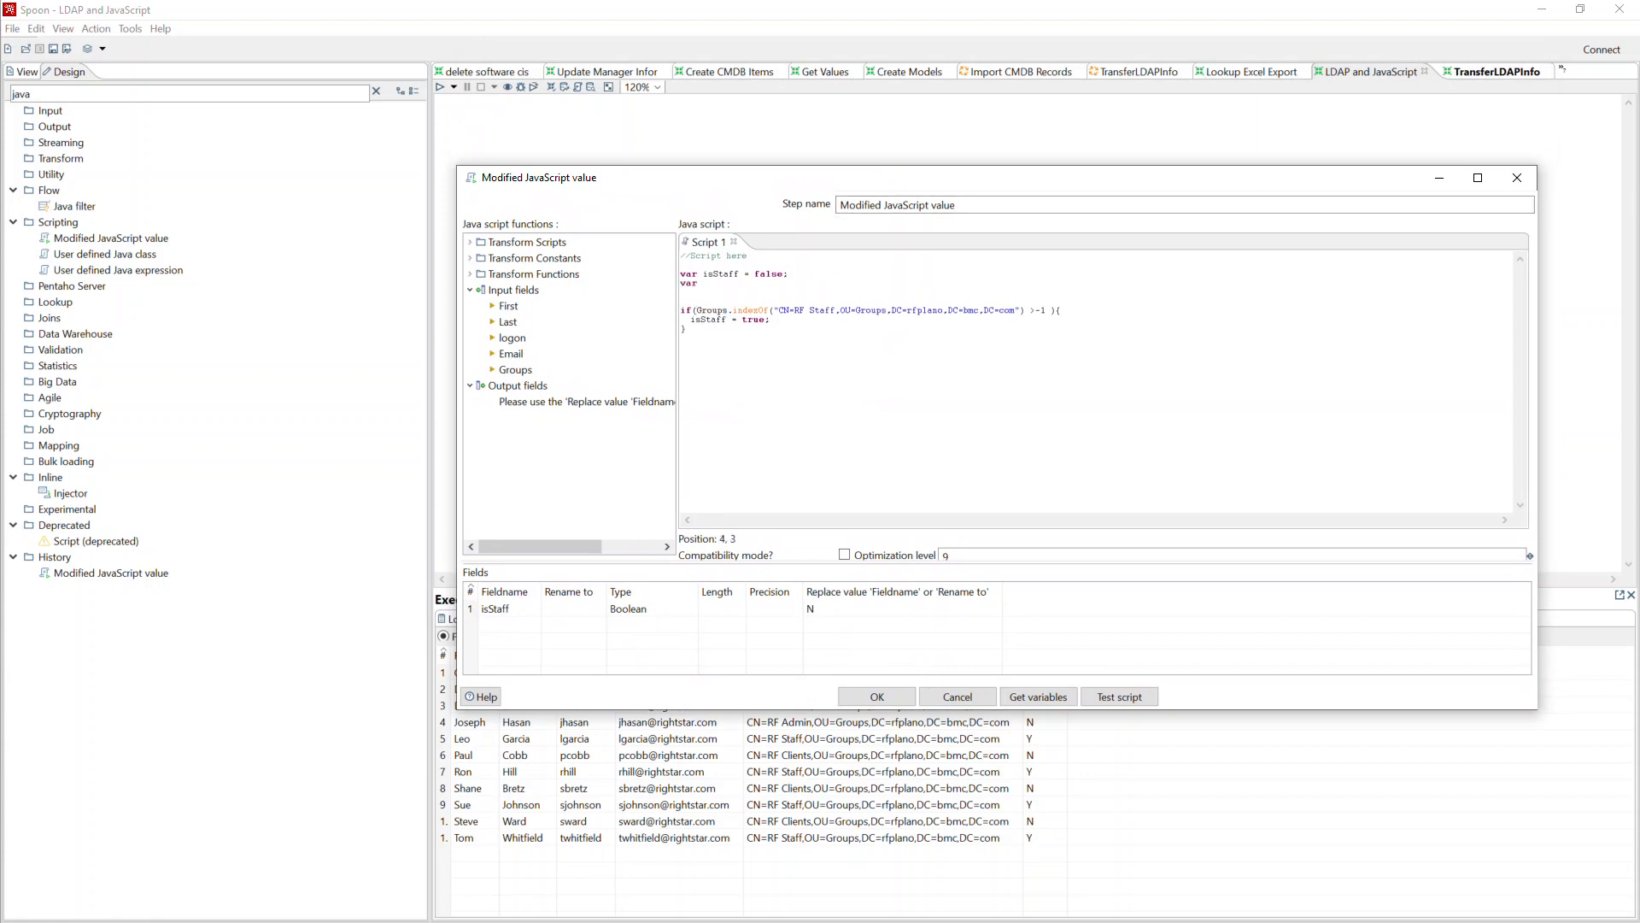
text( profile = '';)
key(Return)
text(var per)
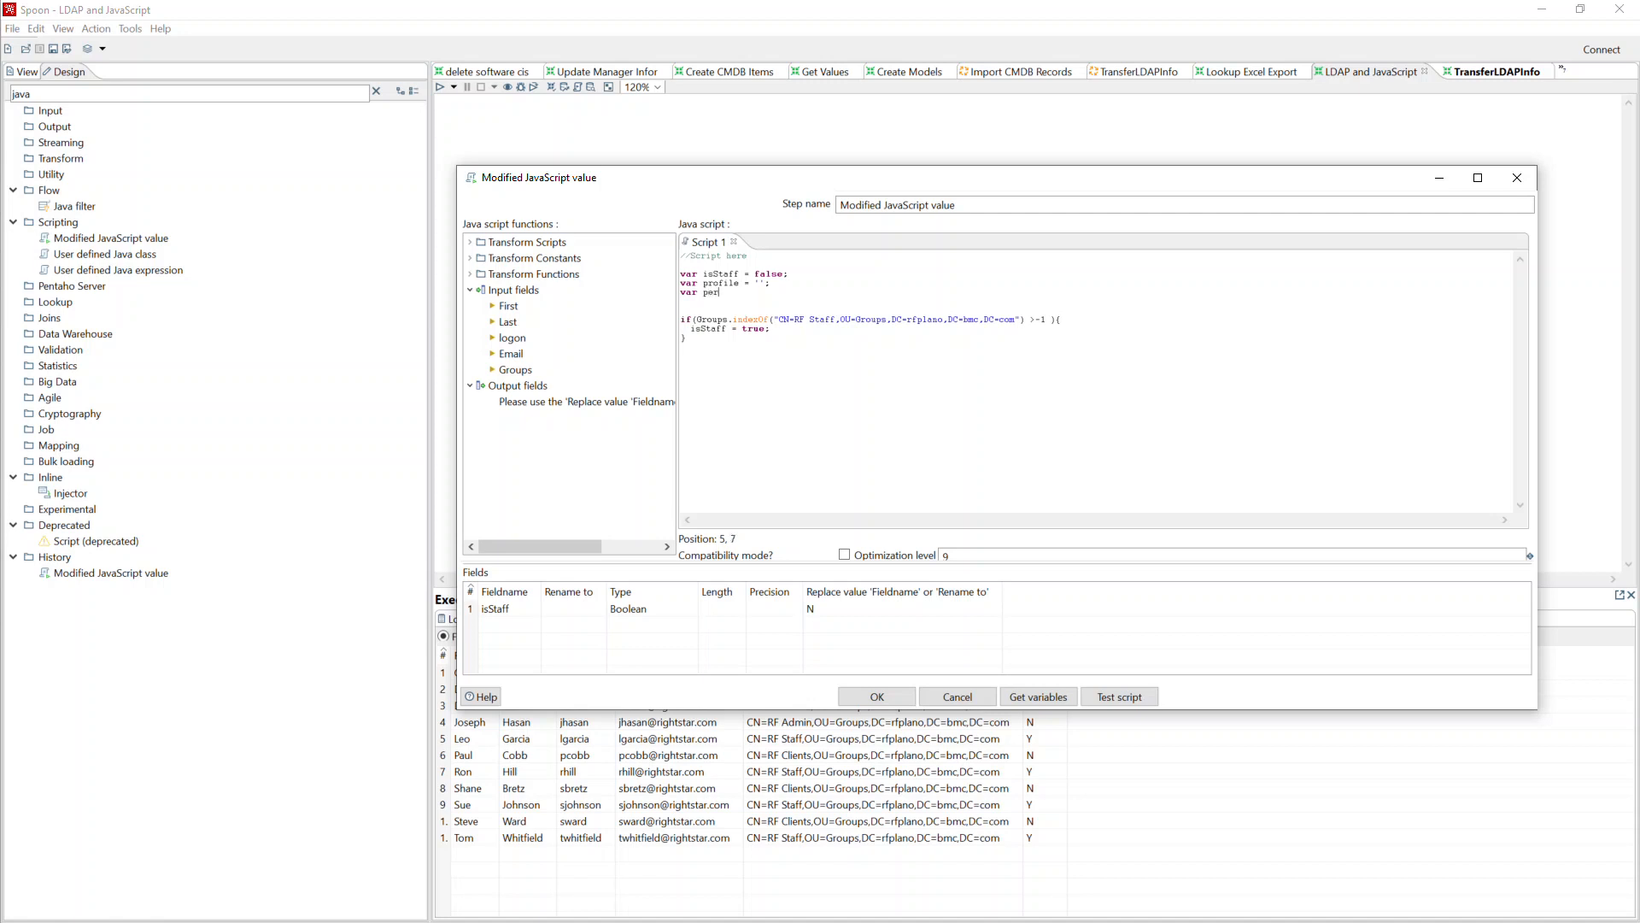
text(missionSet = '';)
Step: Add an empty line inside the RF Staff if block and delete the isStaff variable declaration
click(794, 330)
key(Return)
drag(782, 275, 671, 276)
key(BackSpace)
key(BackSpace)
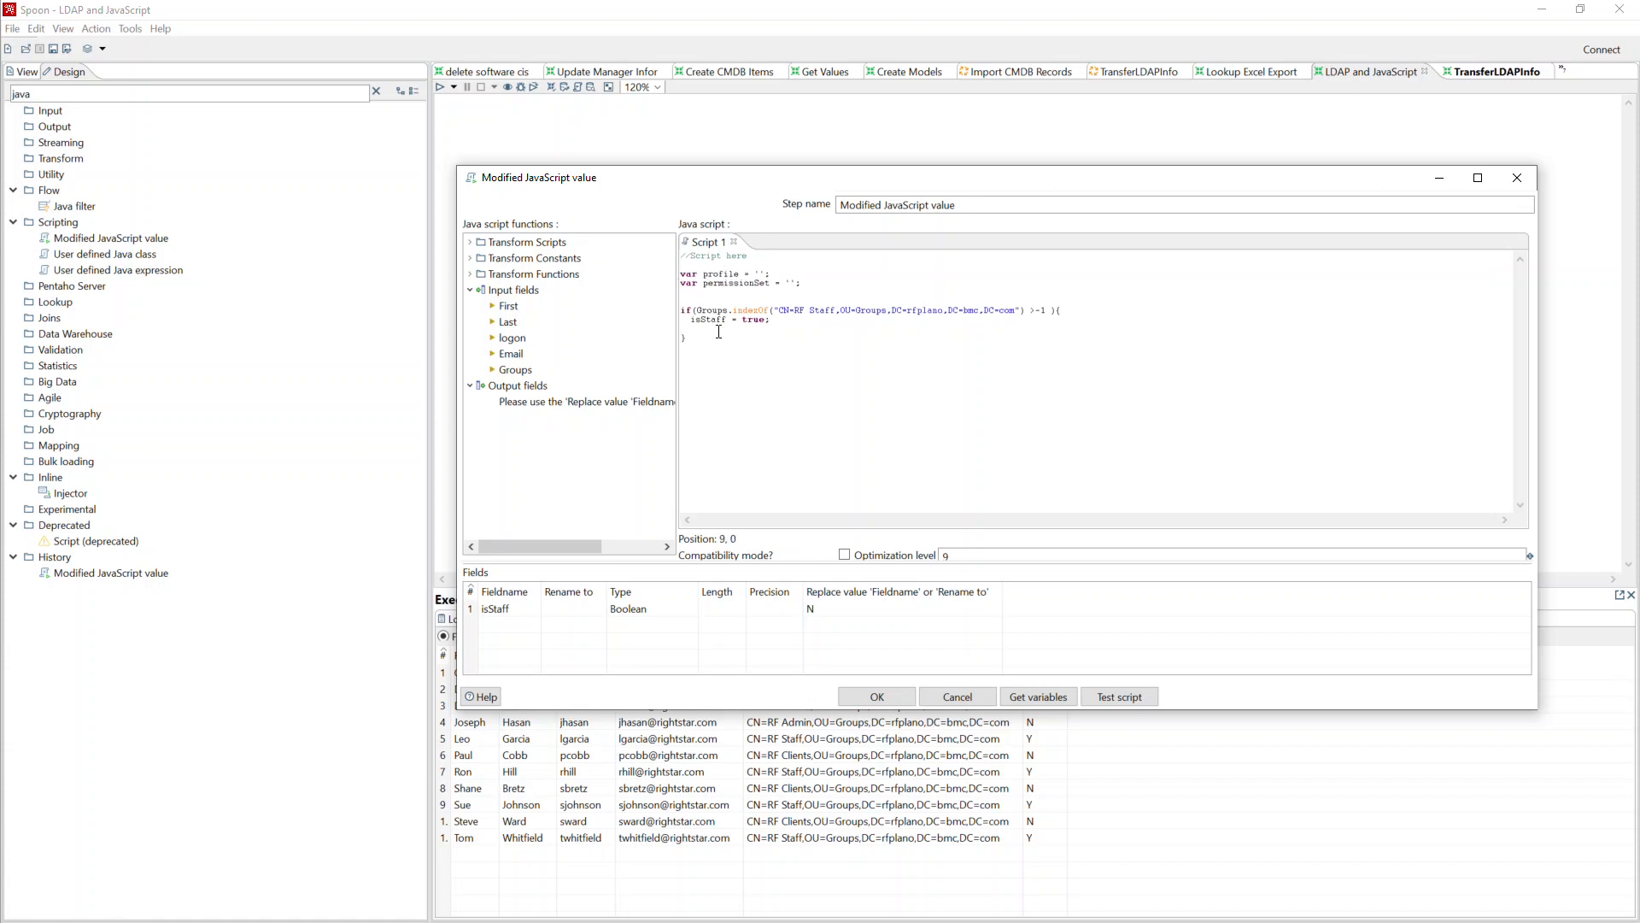
Step: Assign 'IT' to both profile and permissionSet inside the RF Staff if block
text(profile)
key(Return)
text(profi)
key(BackSpace)
key(BackSpace)
key(BackSpace)
key(BackSpace)
text(ermission)
Step: Replace the isStaff output field with the profile and permissionSet variables retrieved from the script, and accept the step settings
click(495, 609)
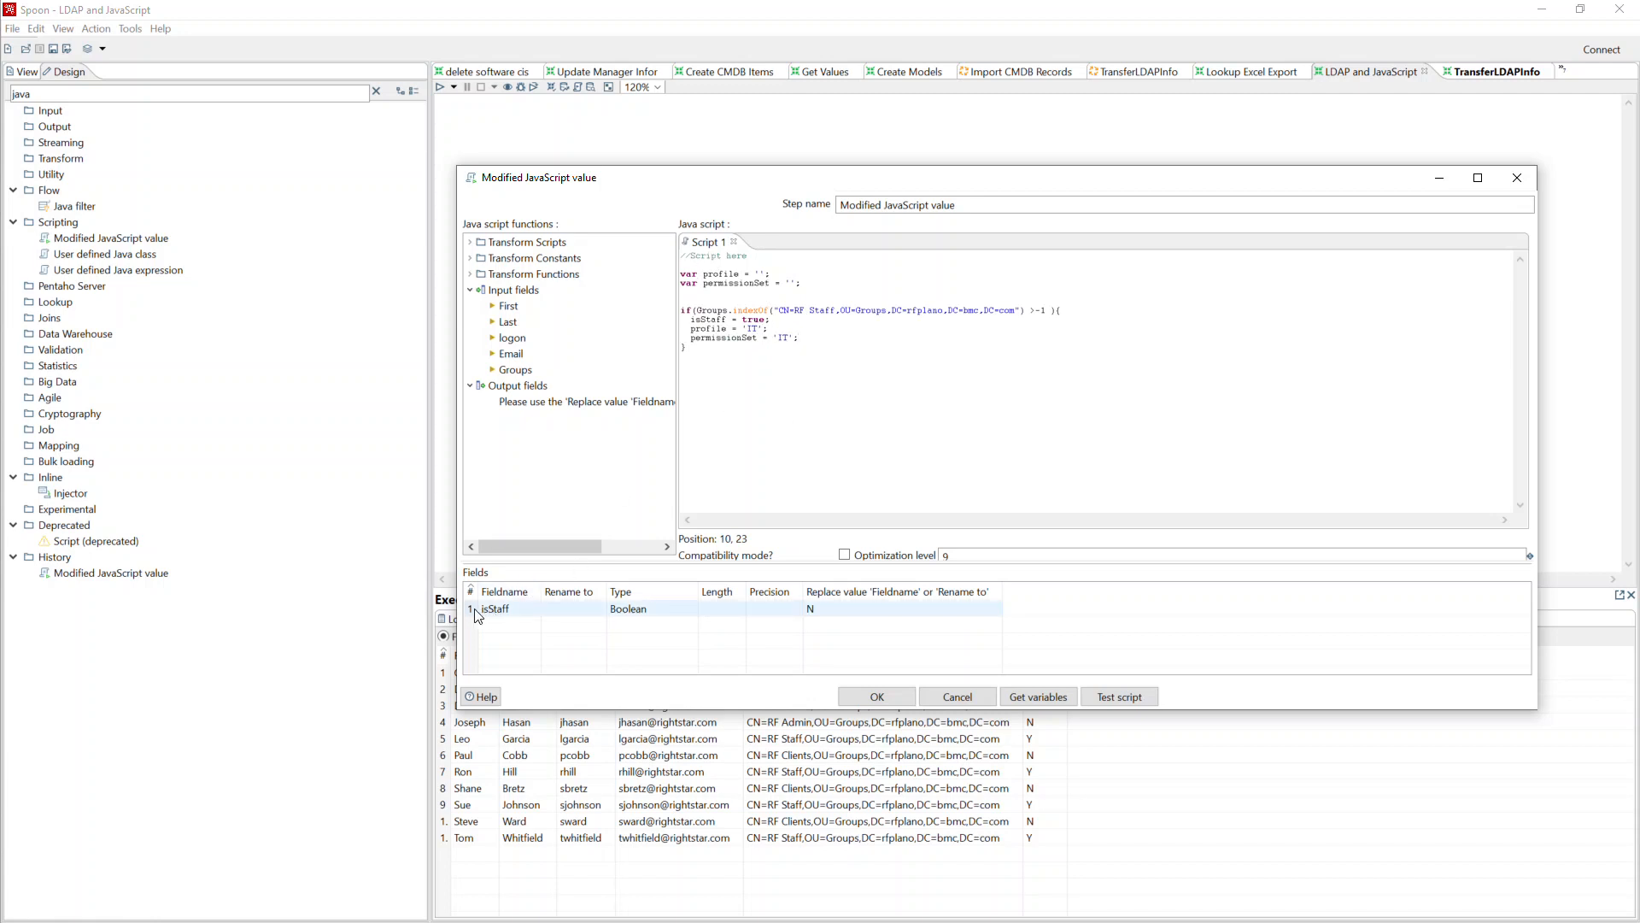
click(476, 609)
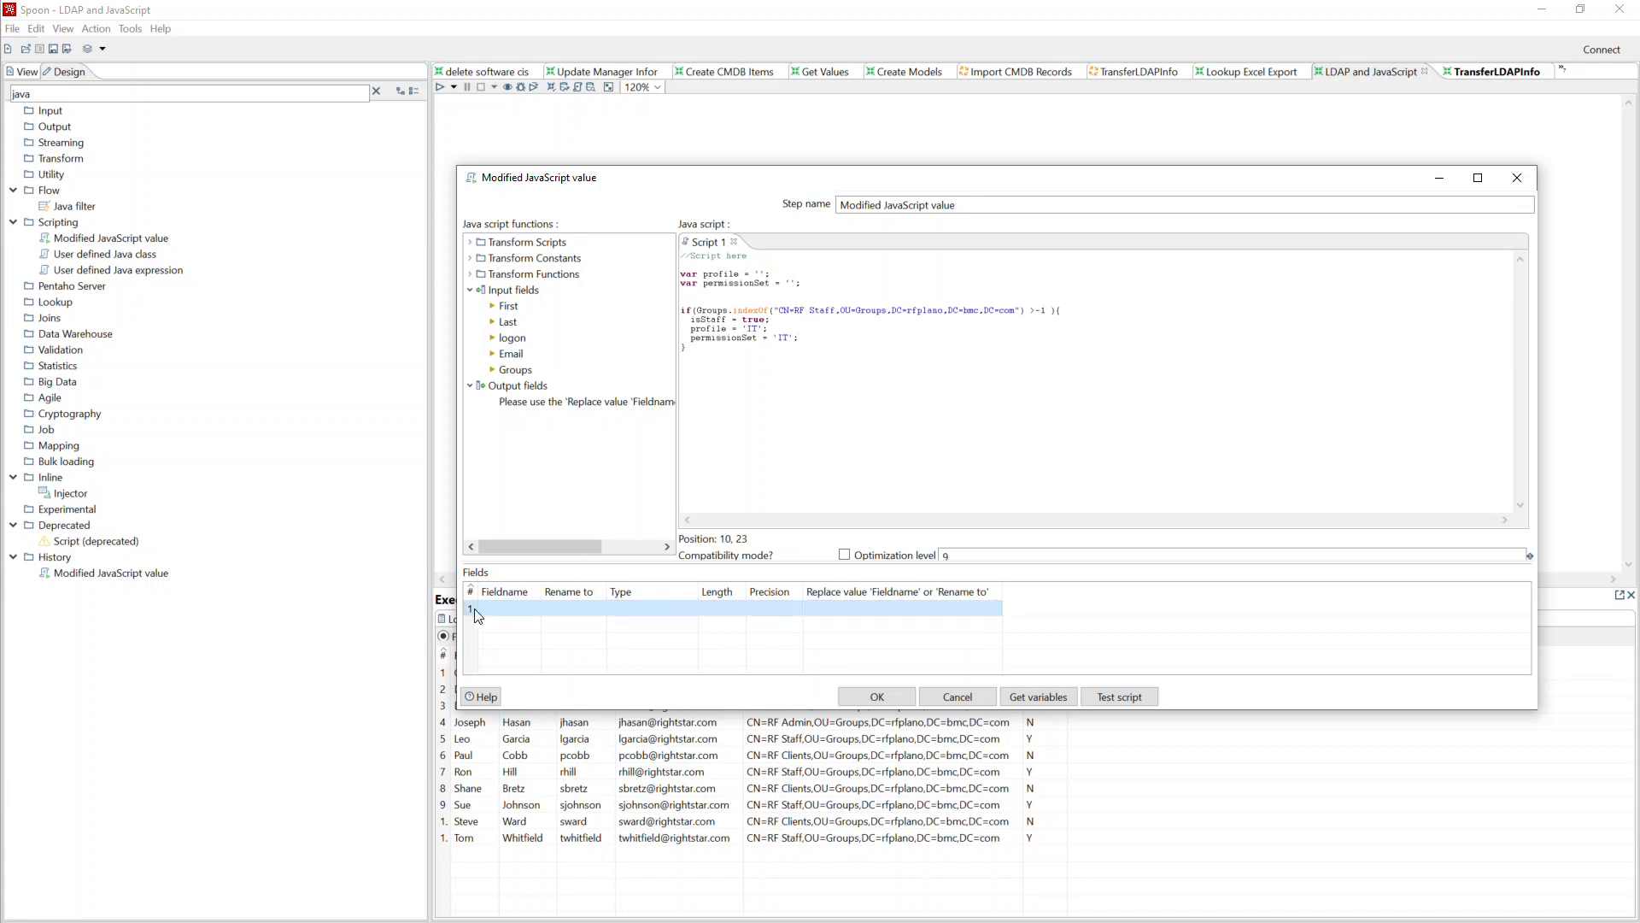
click(1035, 696)
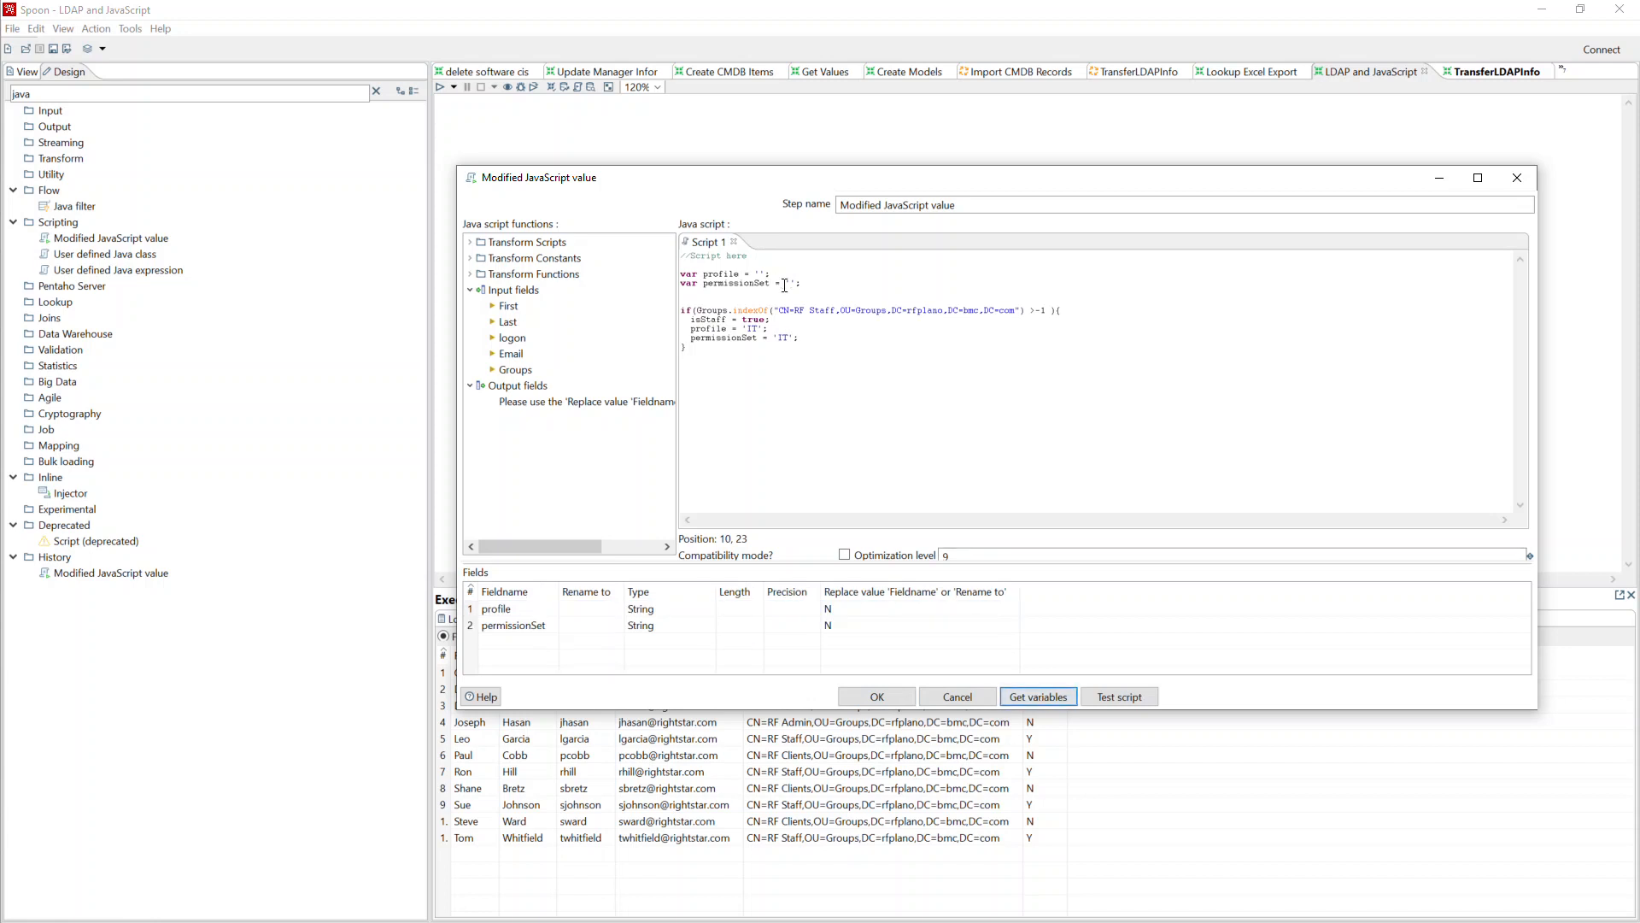
click(889, 700)
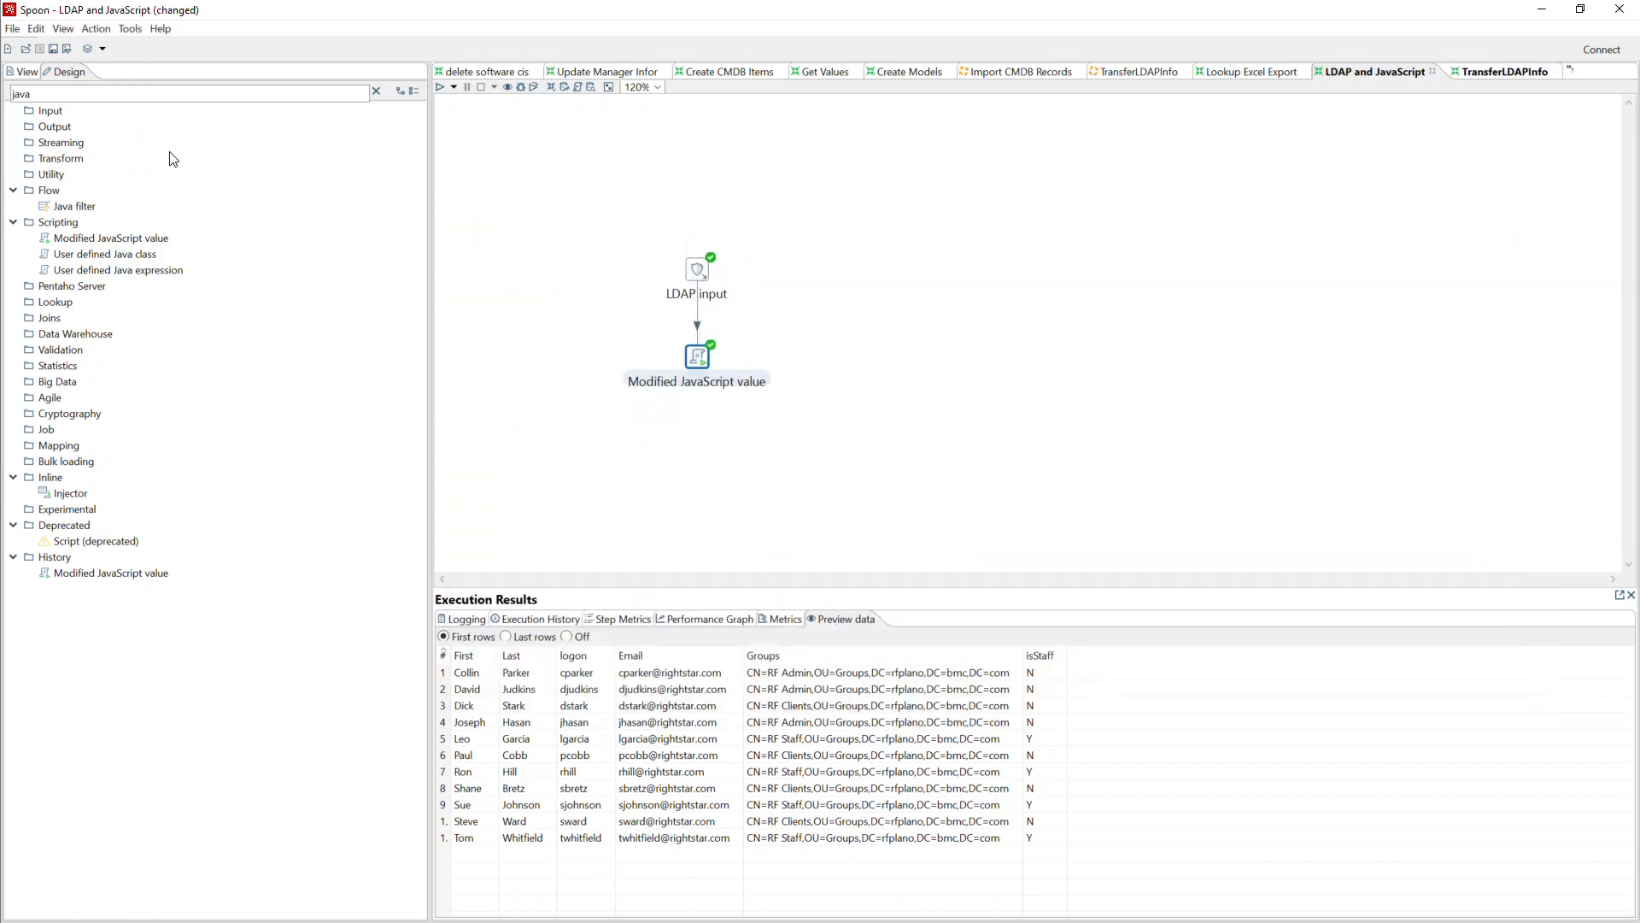
Step: Save the LDAP and JavaScript transformation and run it to view the preview data
click(53, 47)
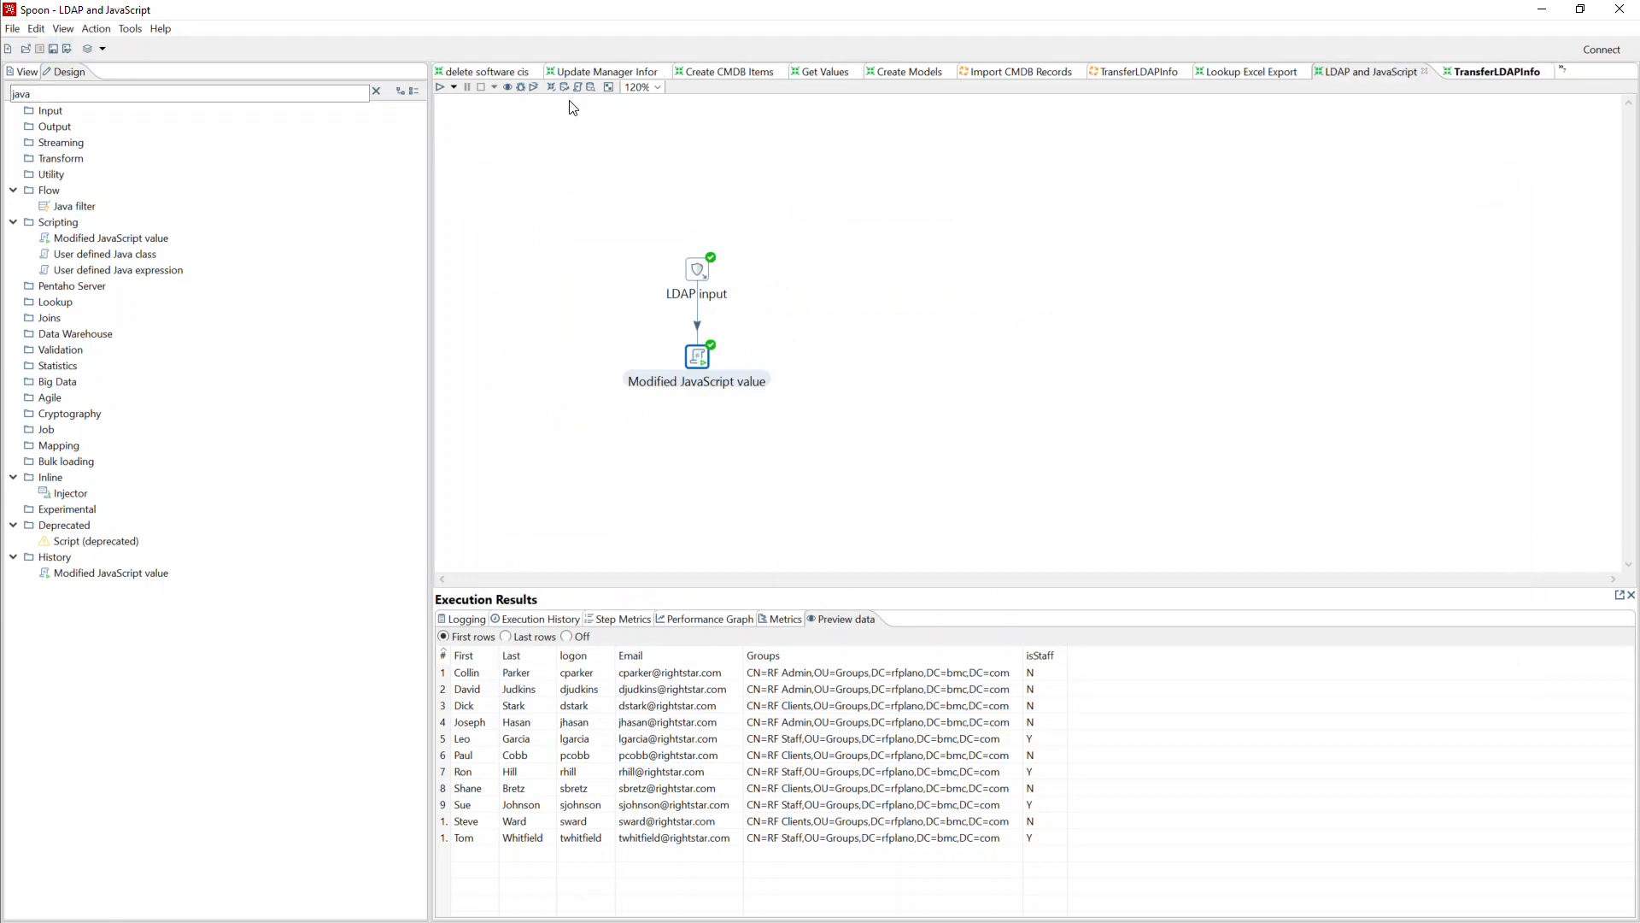
click(536, 90)
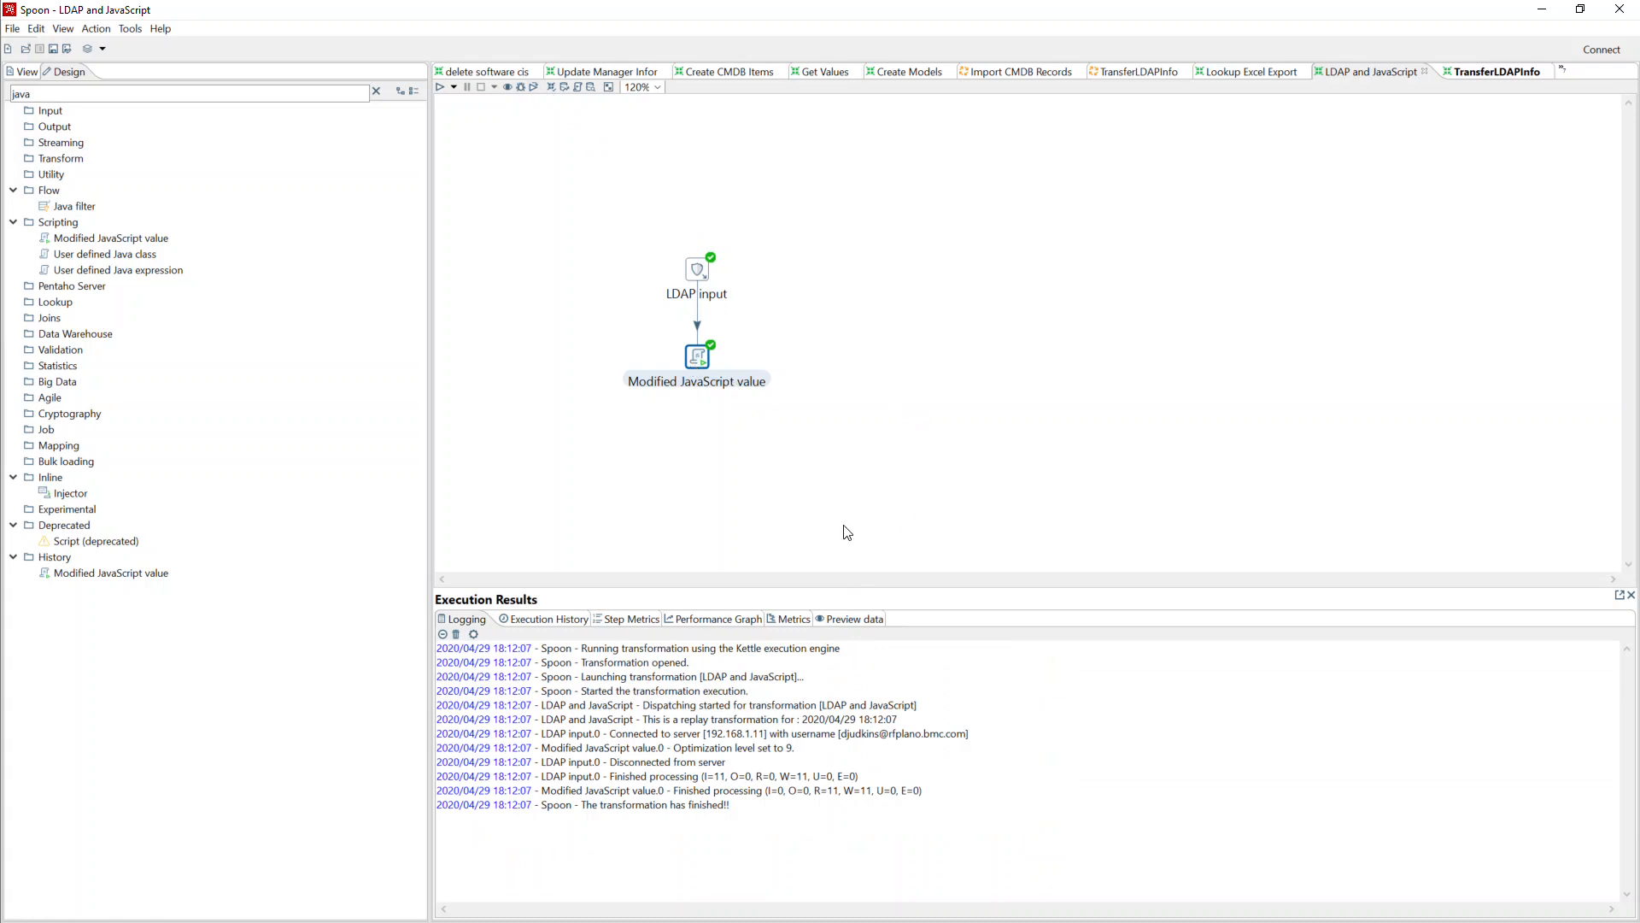
click(844, 620)
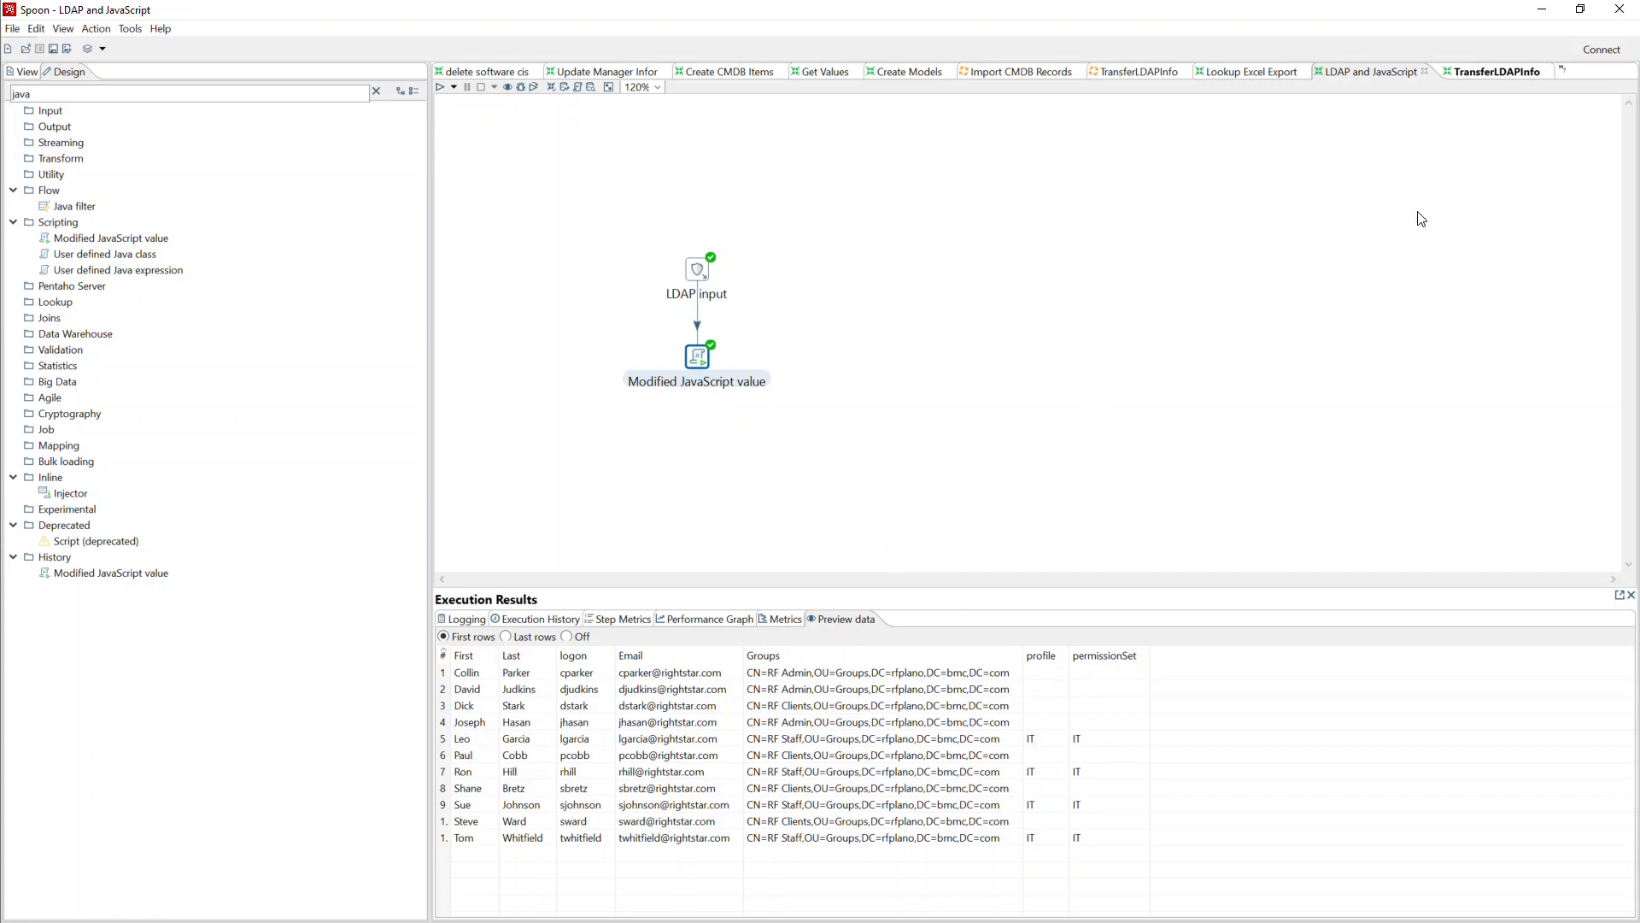
Step: Examine the TransferLDAPInfo job, and review the LDAP input field list in the transformation of the same name
click(1142, 74)
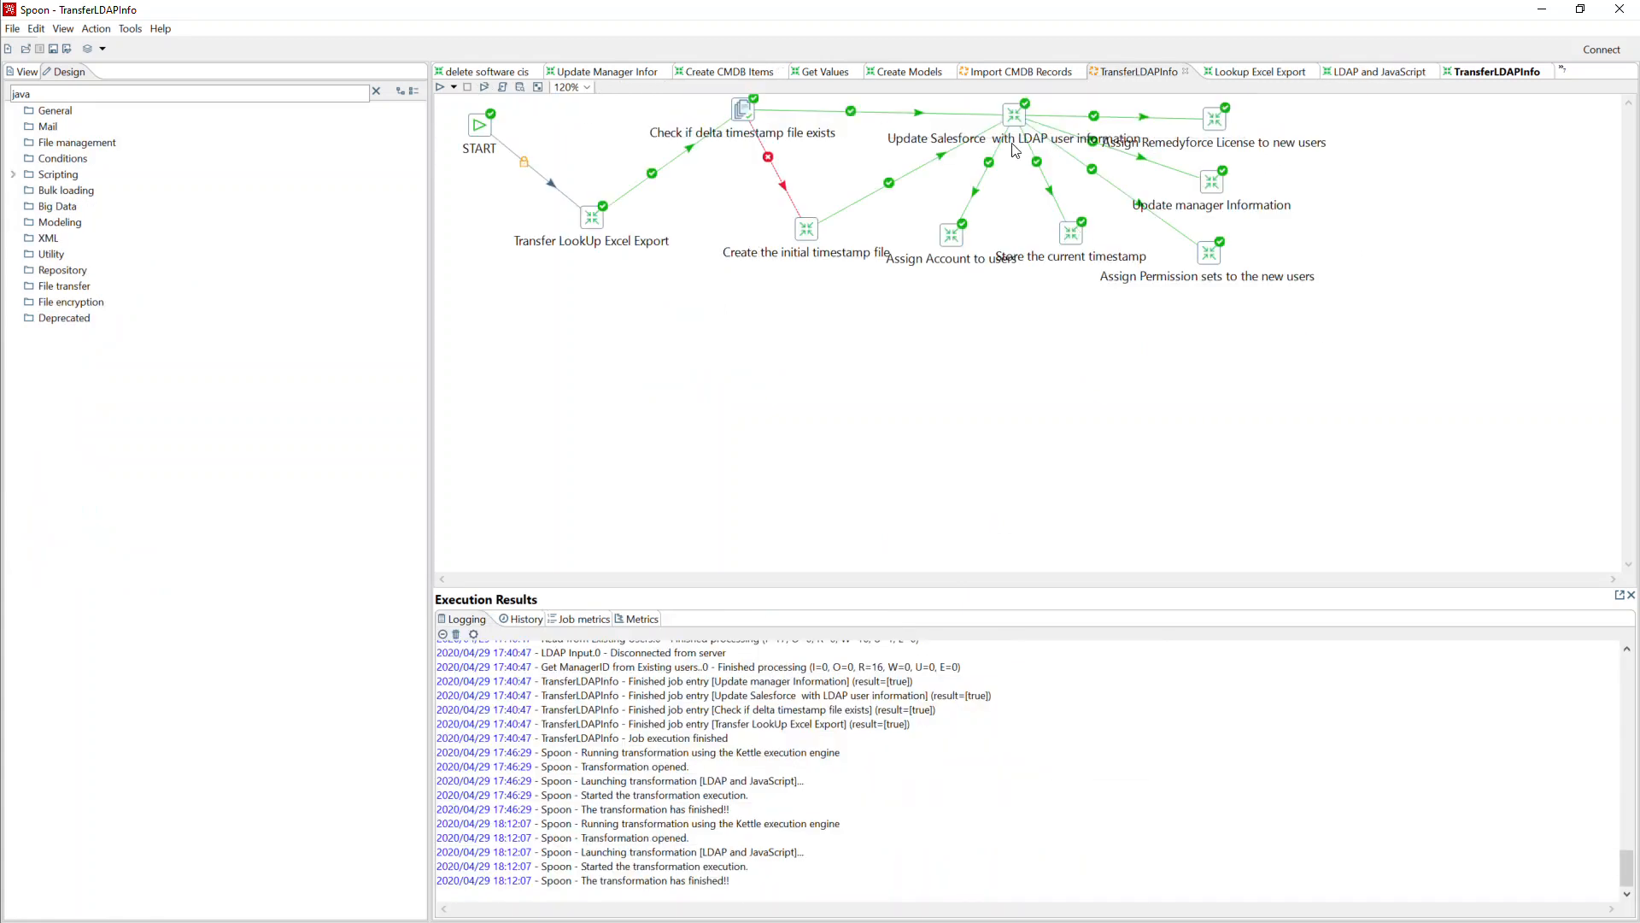
mouse_move(937, 143)
click(1486, 75)
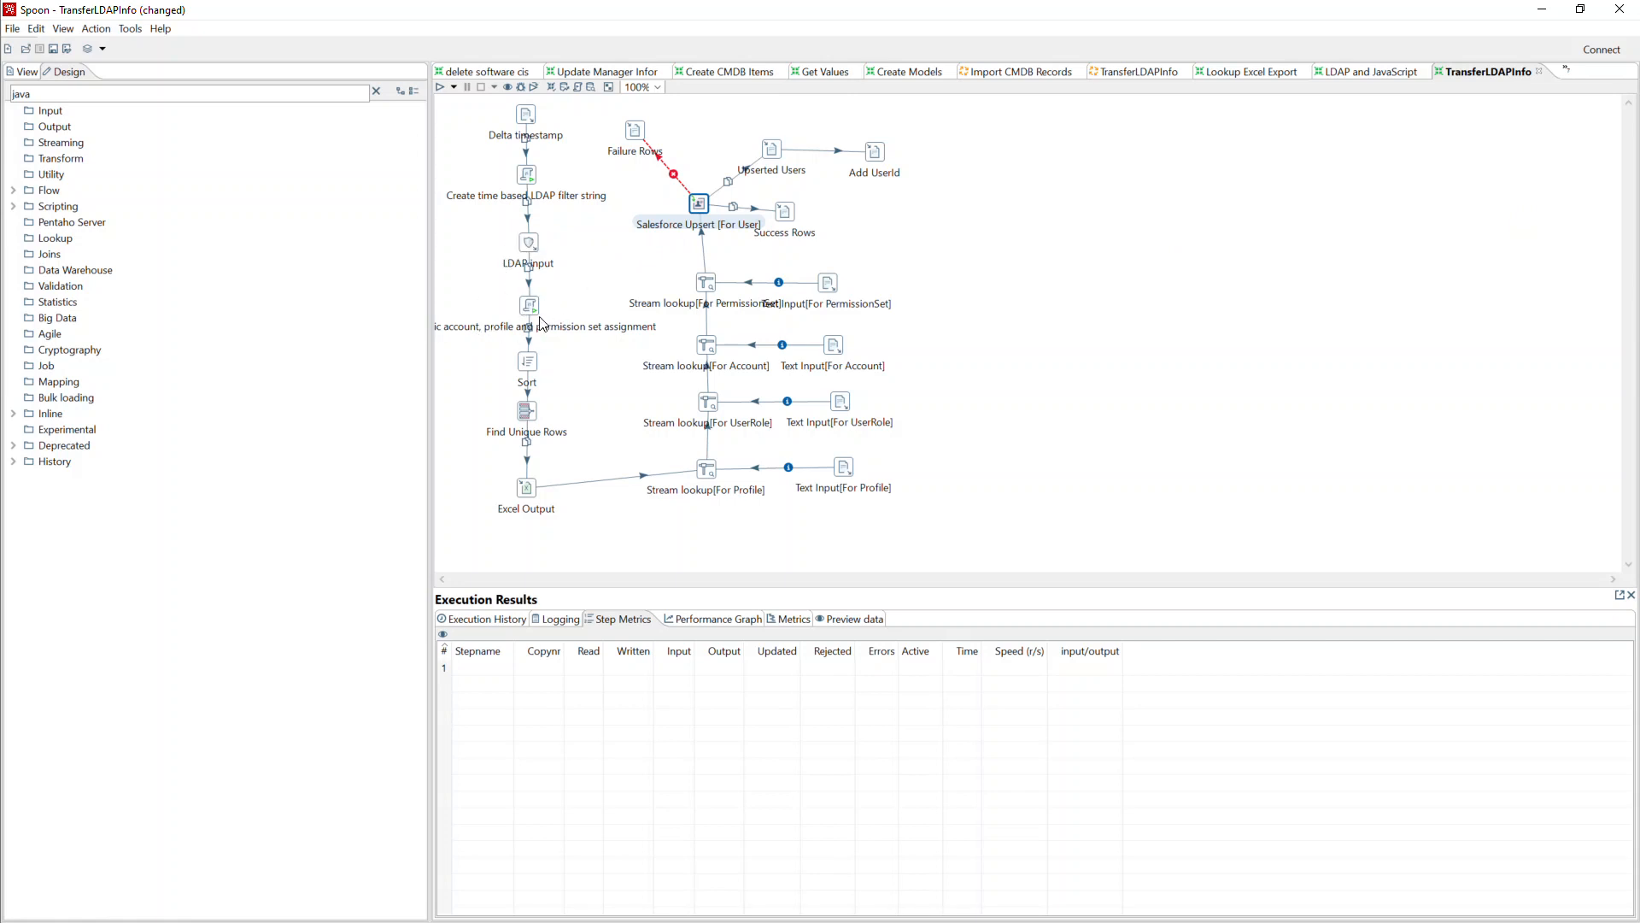
double_click(530, 245)
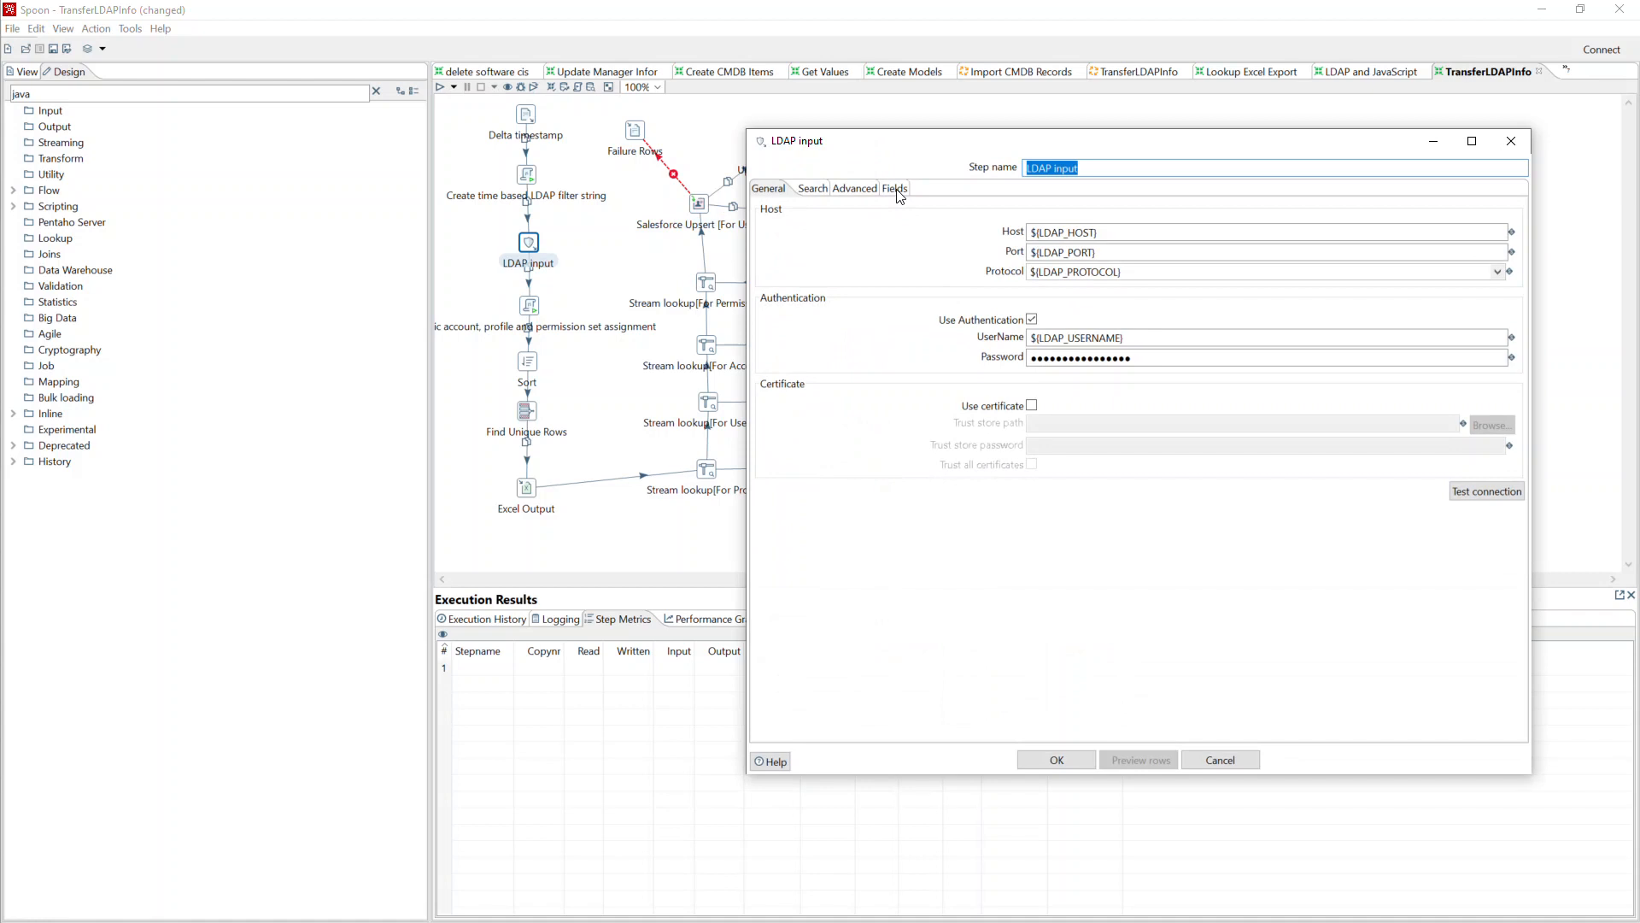
click(895, 189)
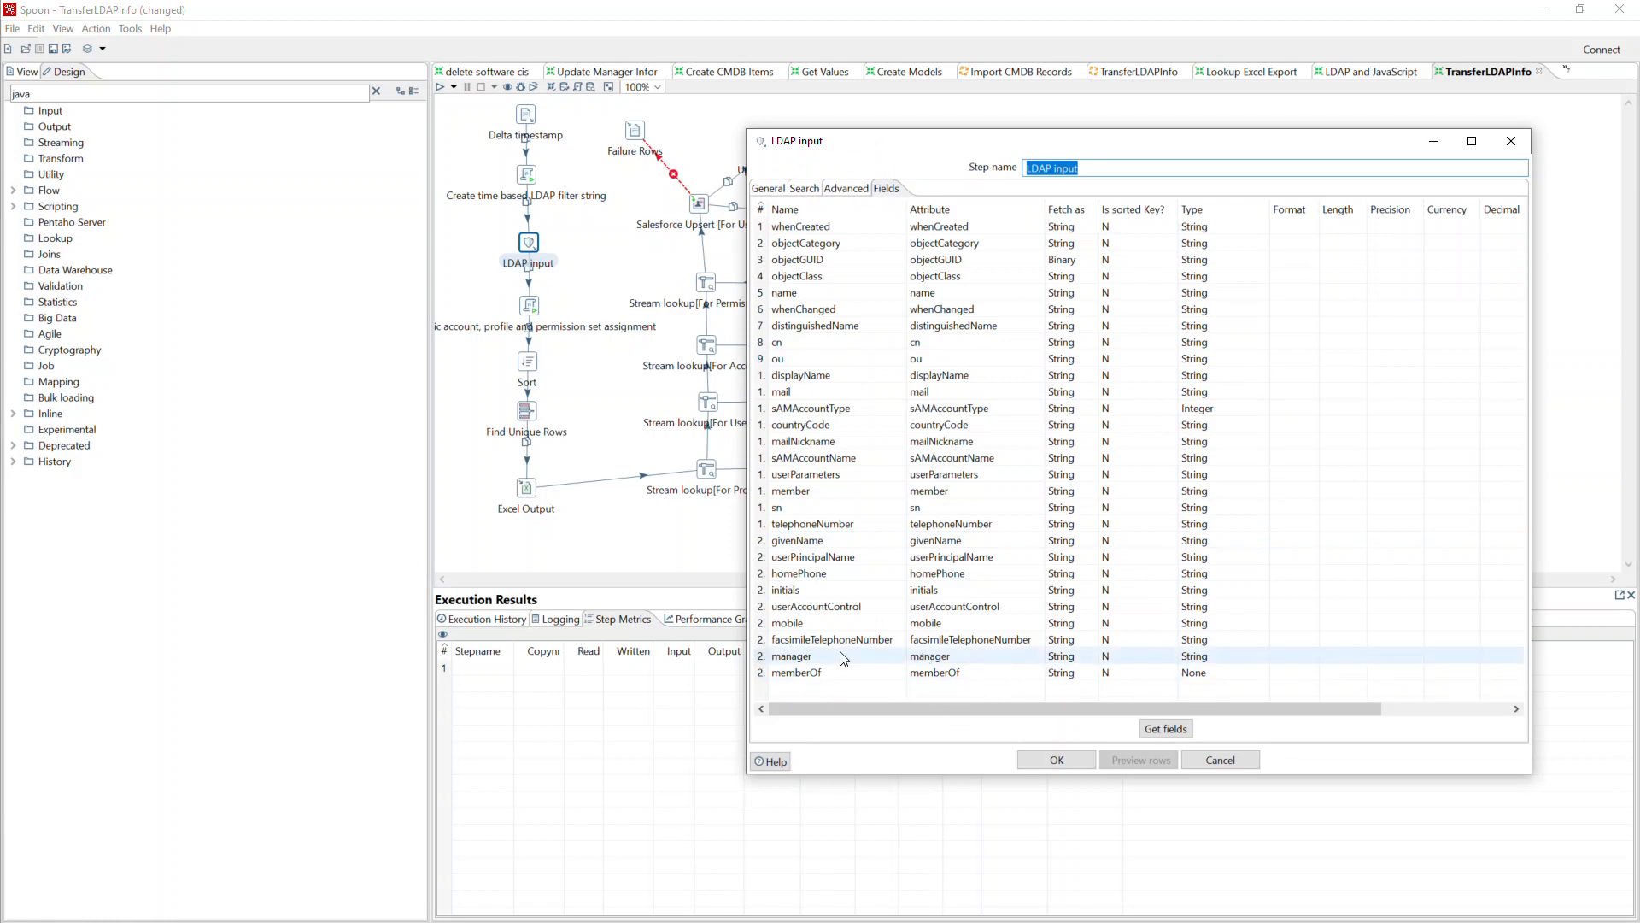
Step: Try adding a field row named memberOf with the attribute memberOf to the LDAP input step, and discard the edit
click(794, 691)
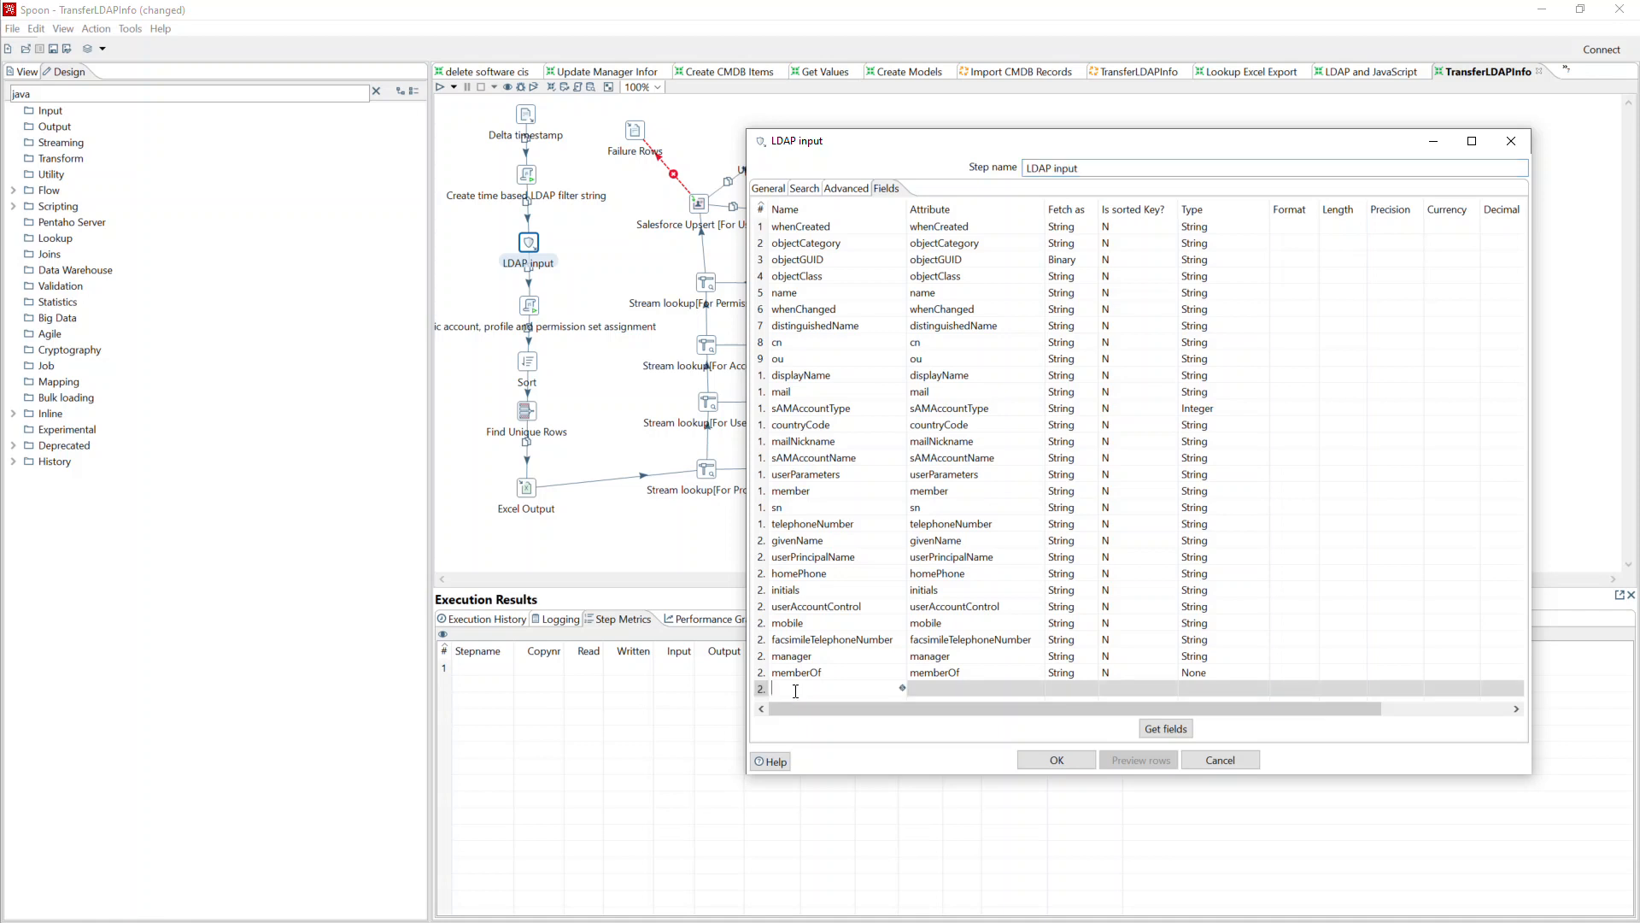
text(memberOf)
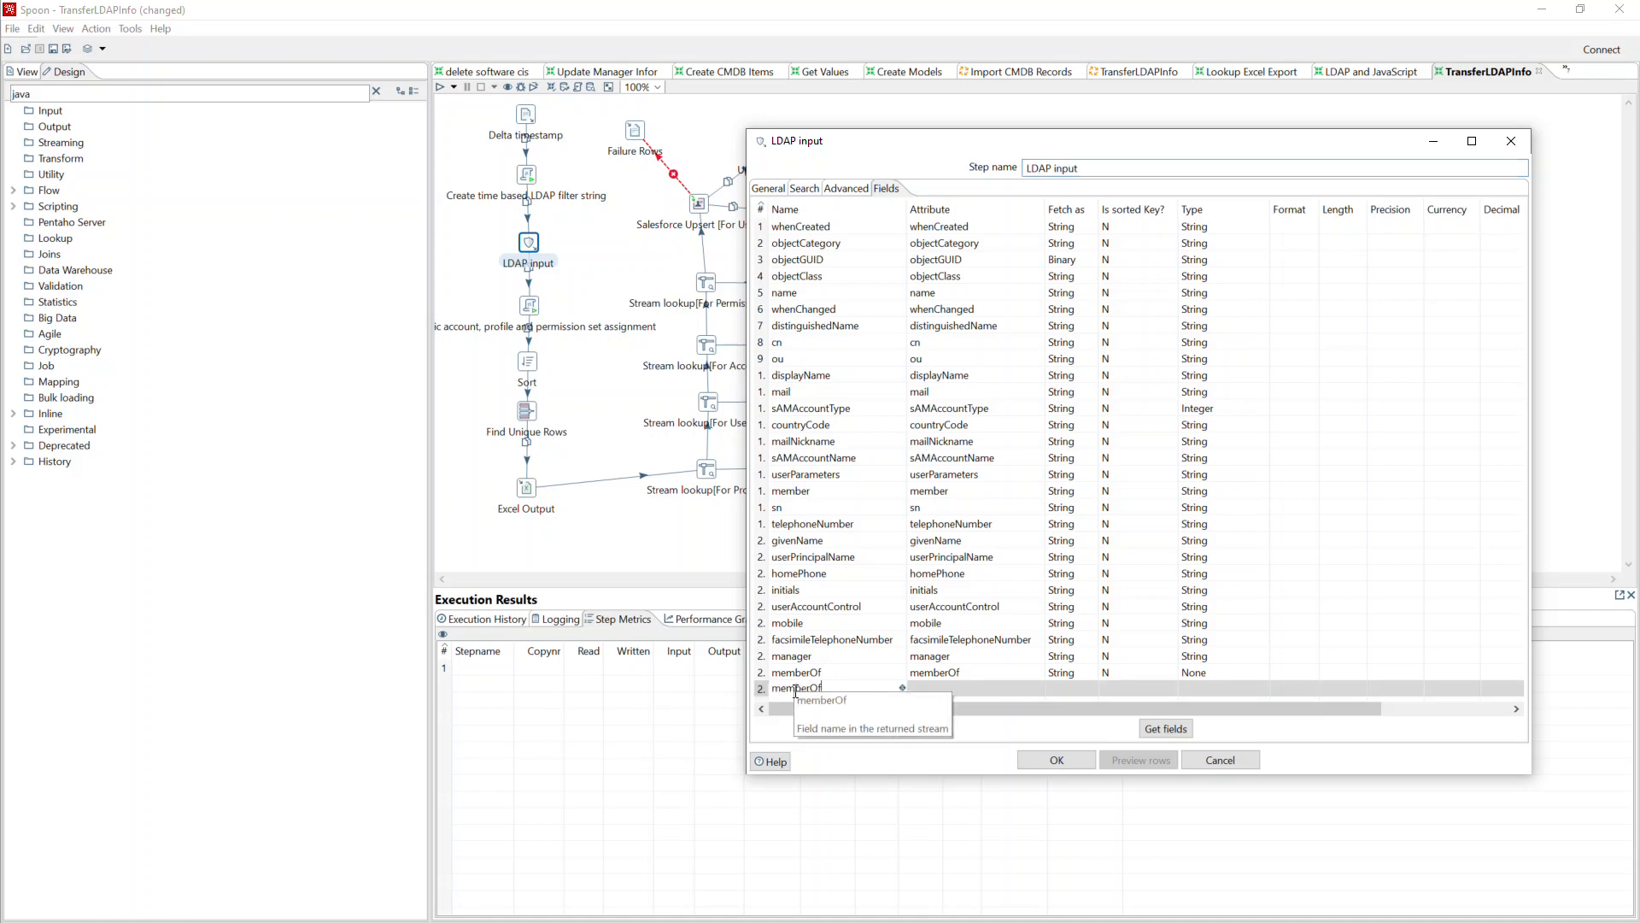
key(Tab)
text(memberOf)
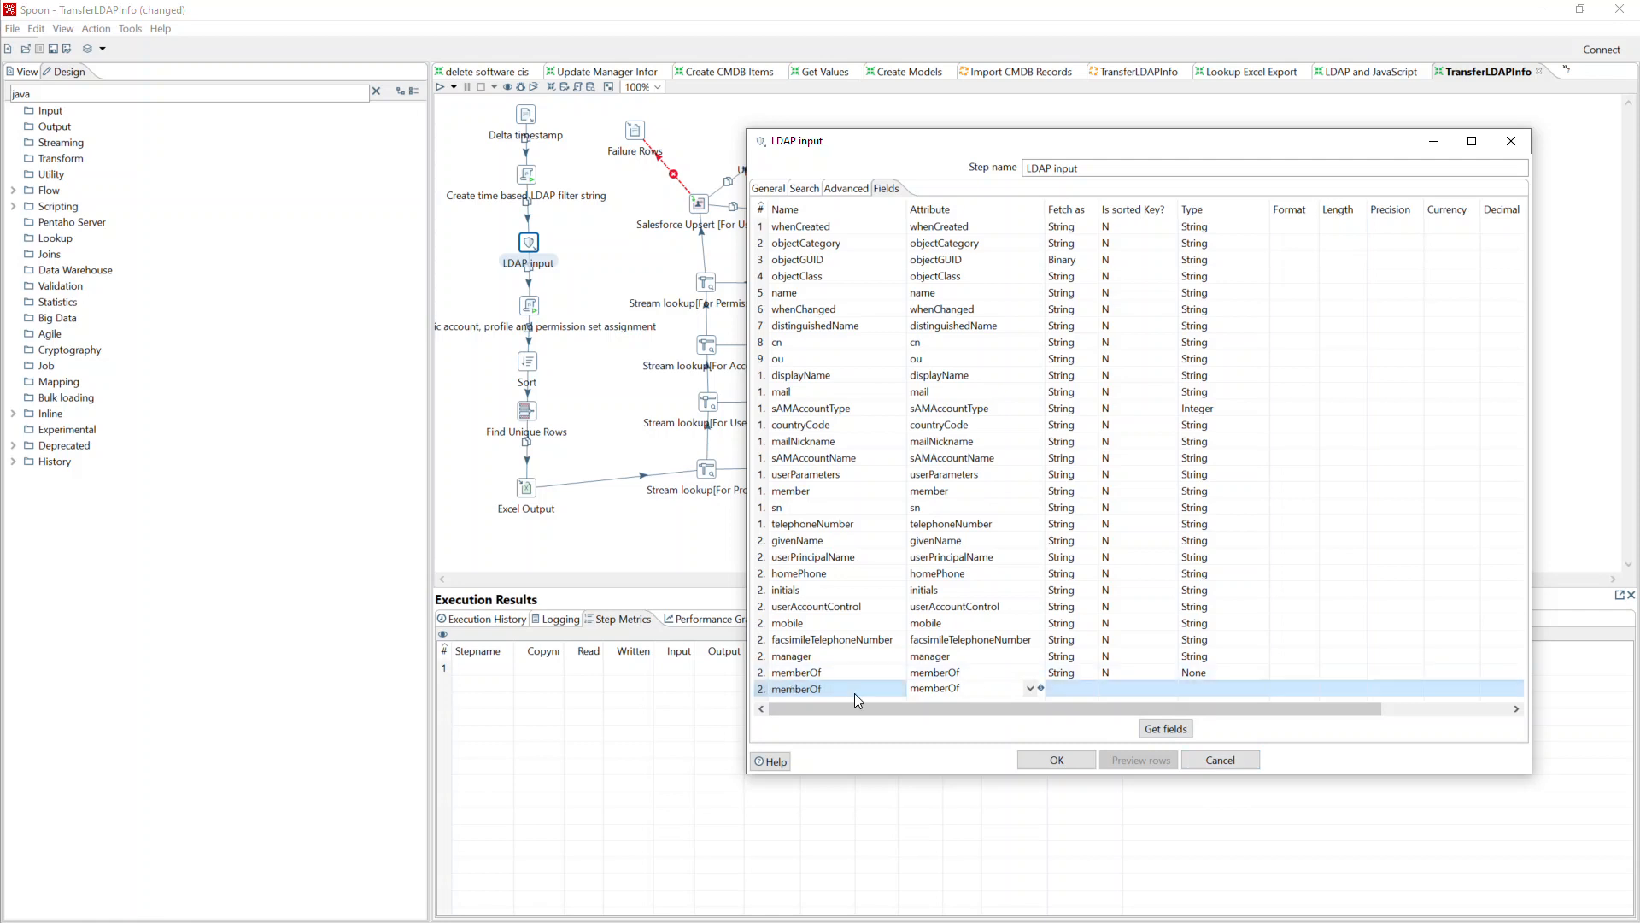
click(1218, 758)
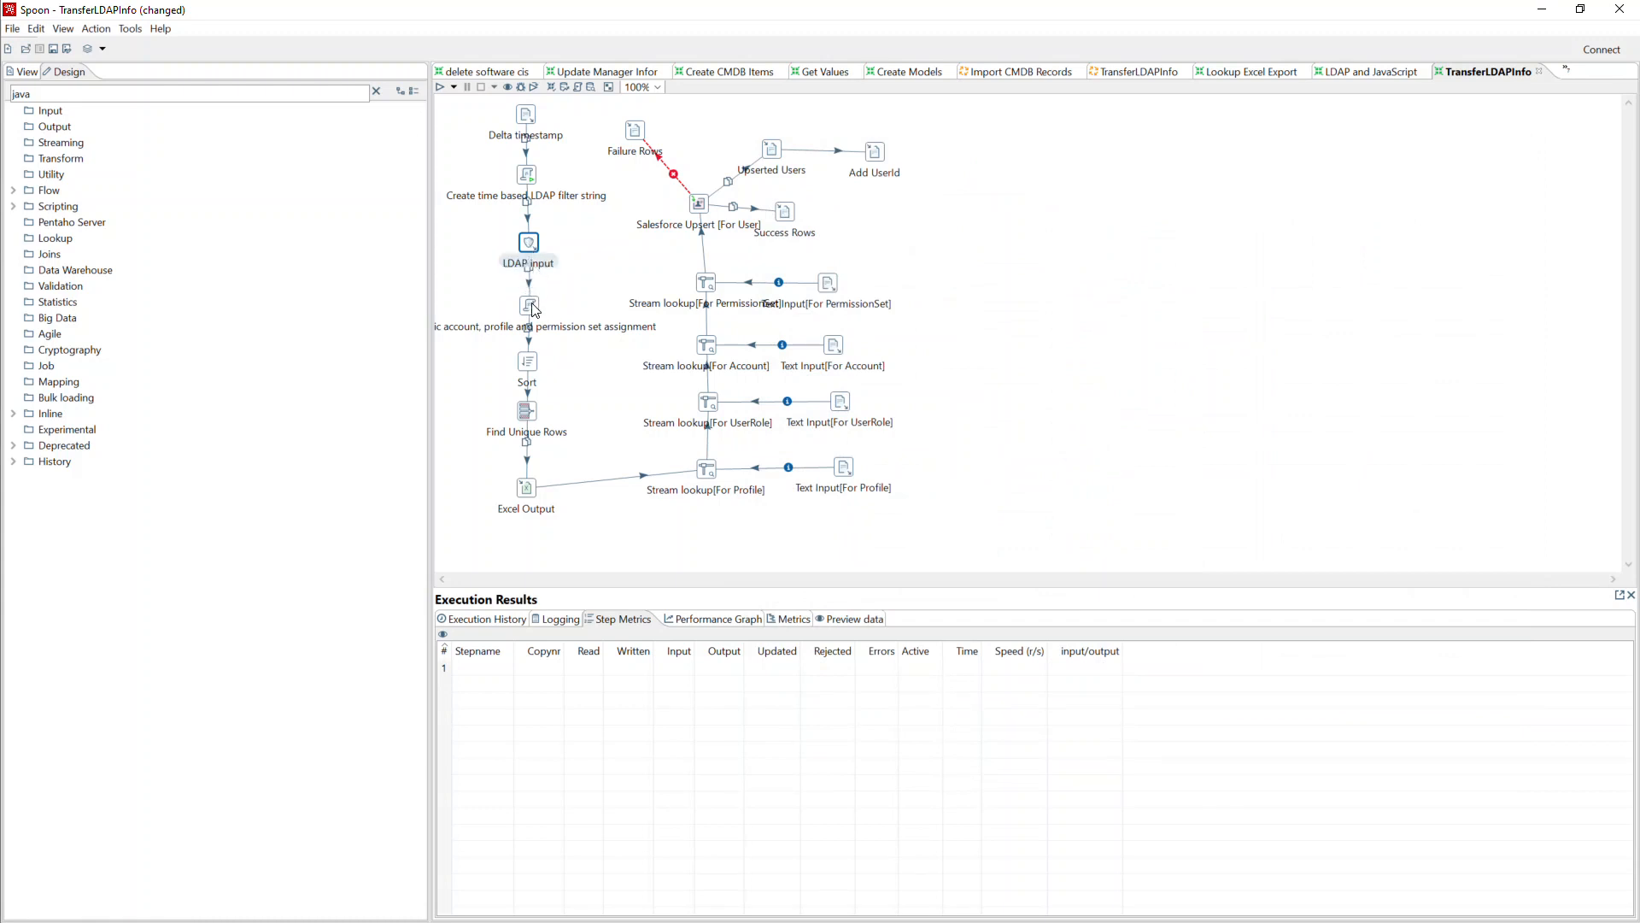
Step: Review the default profile, permission set and memberOf group condition in the dynamic account, profile and permission set assignment script
mouse_move(534, 309)
double_click(532, 310)
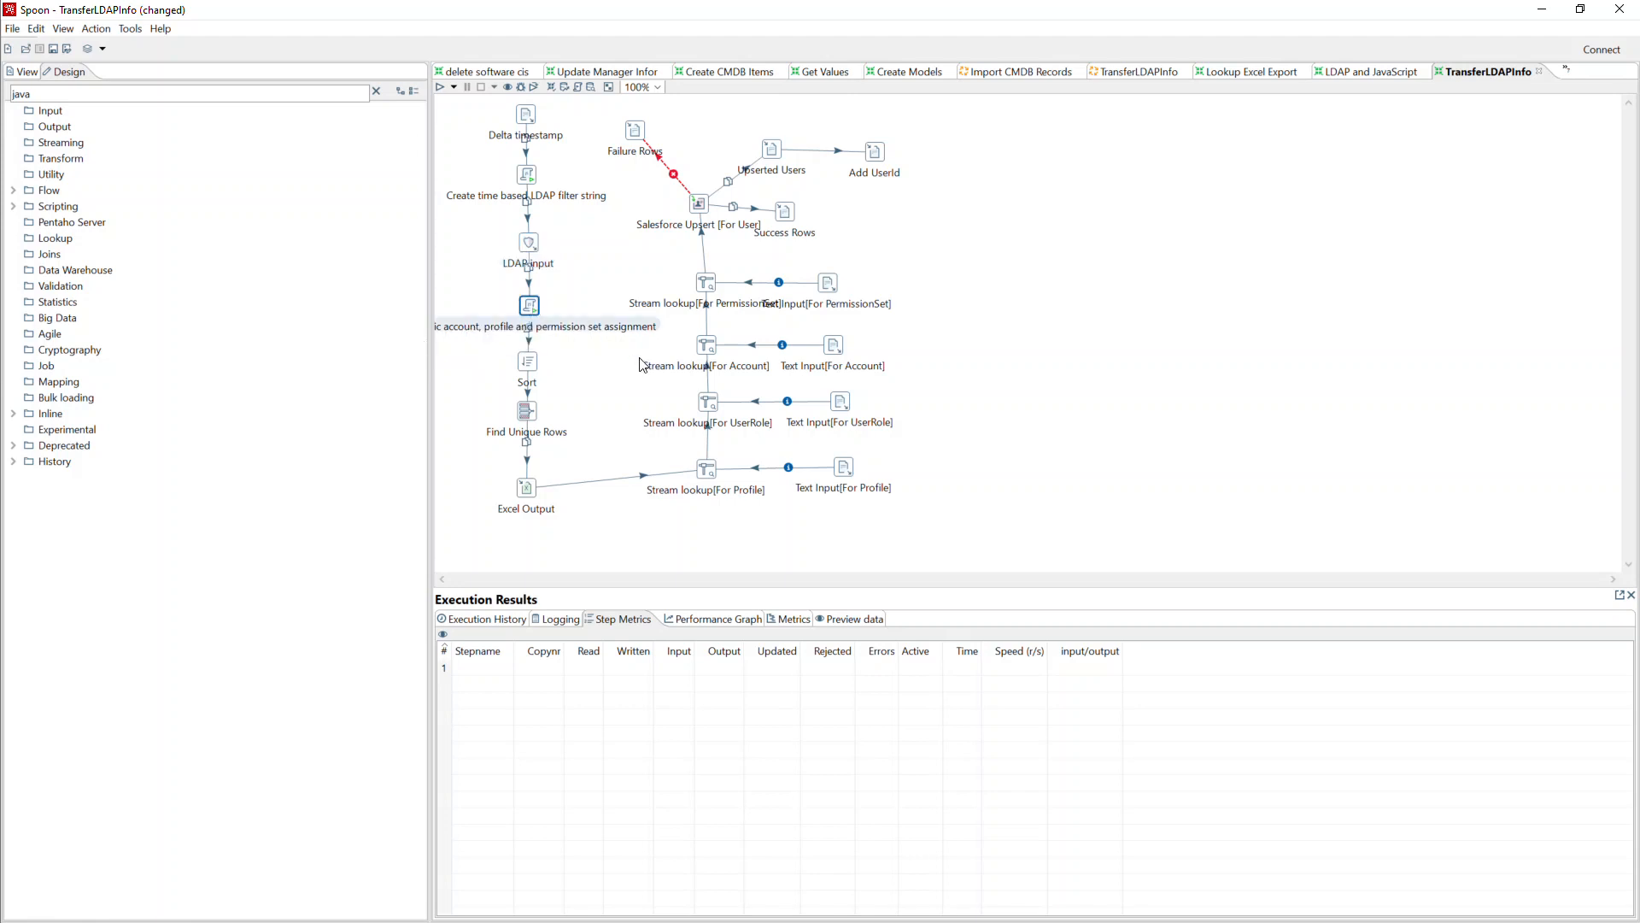
click(535, 322)
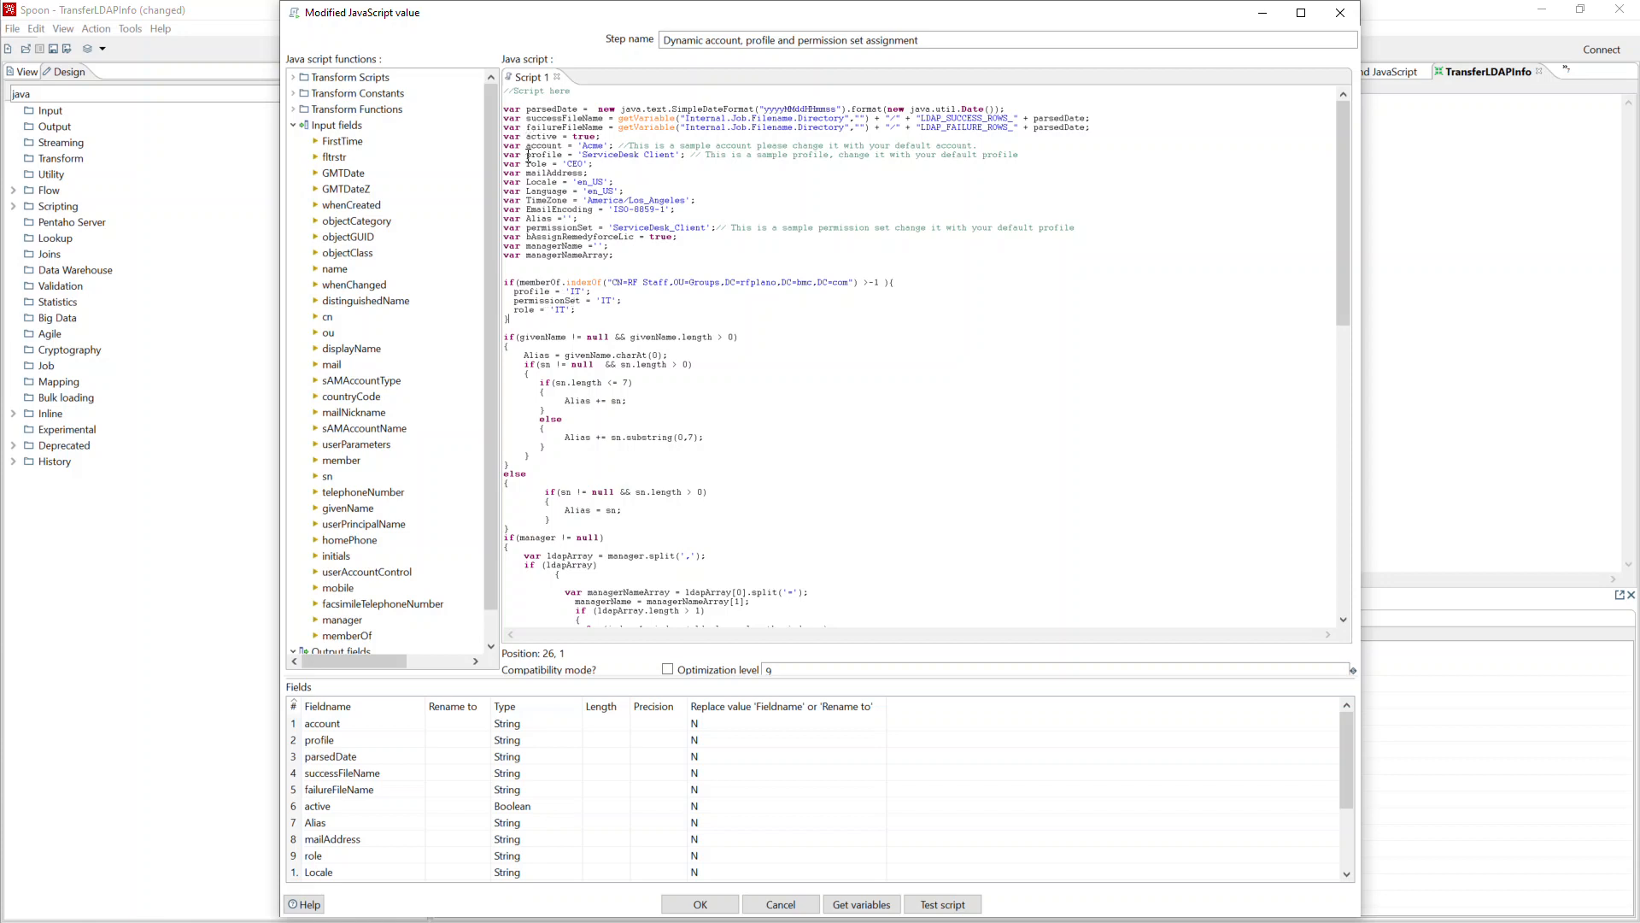
drag(526, 154, 583, 158)
click(700, 903)
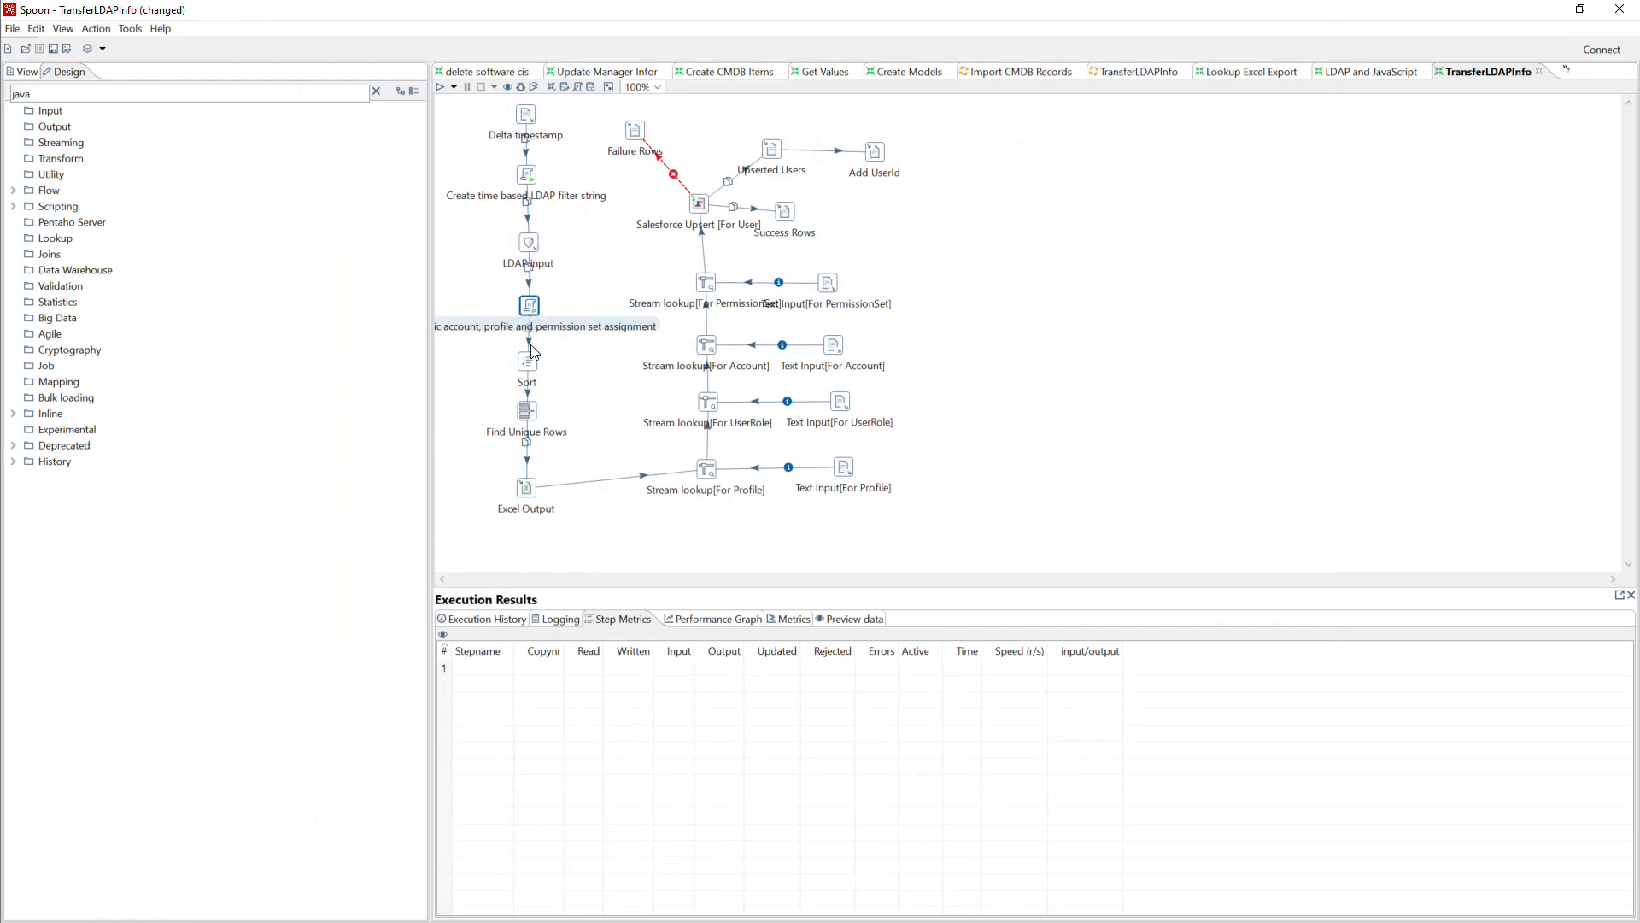
Step: Examine the lookup key and retrieved field in the profile stream lookup, and accept its settings
mouse_move(534, 361)
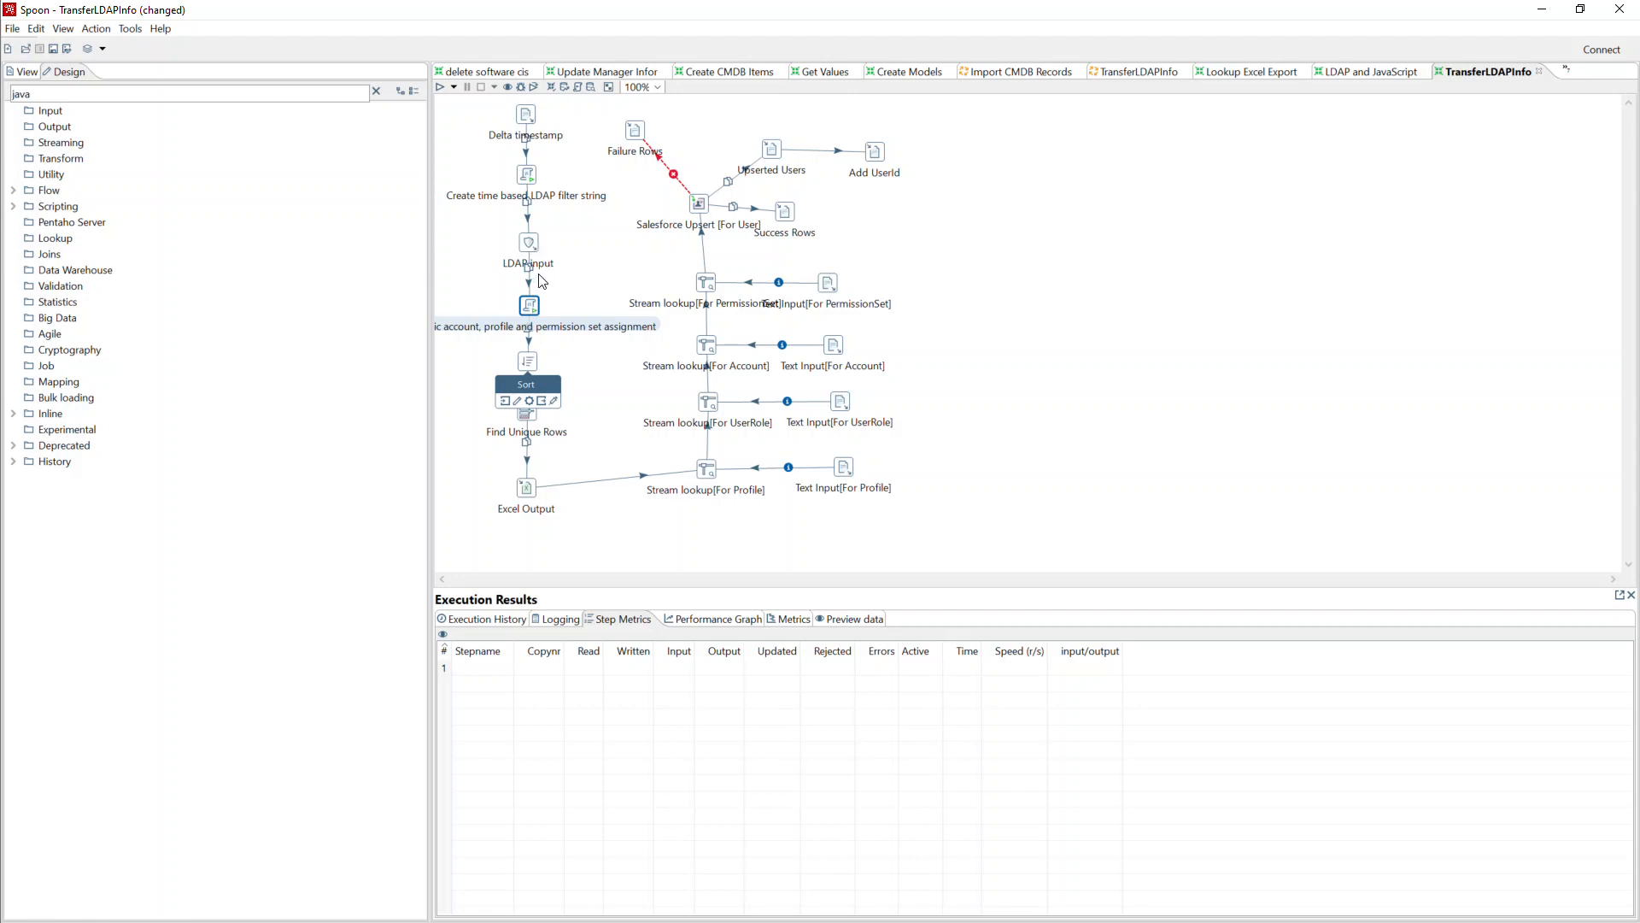
double_click(708, 478)
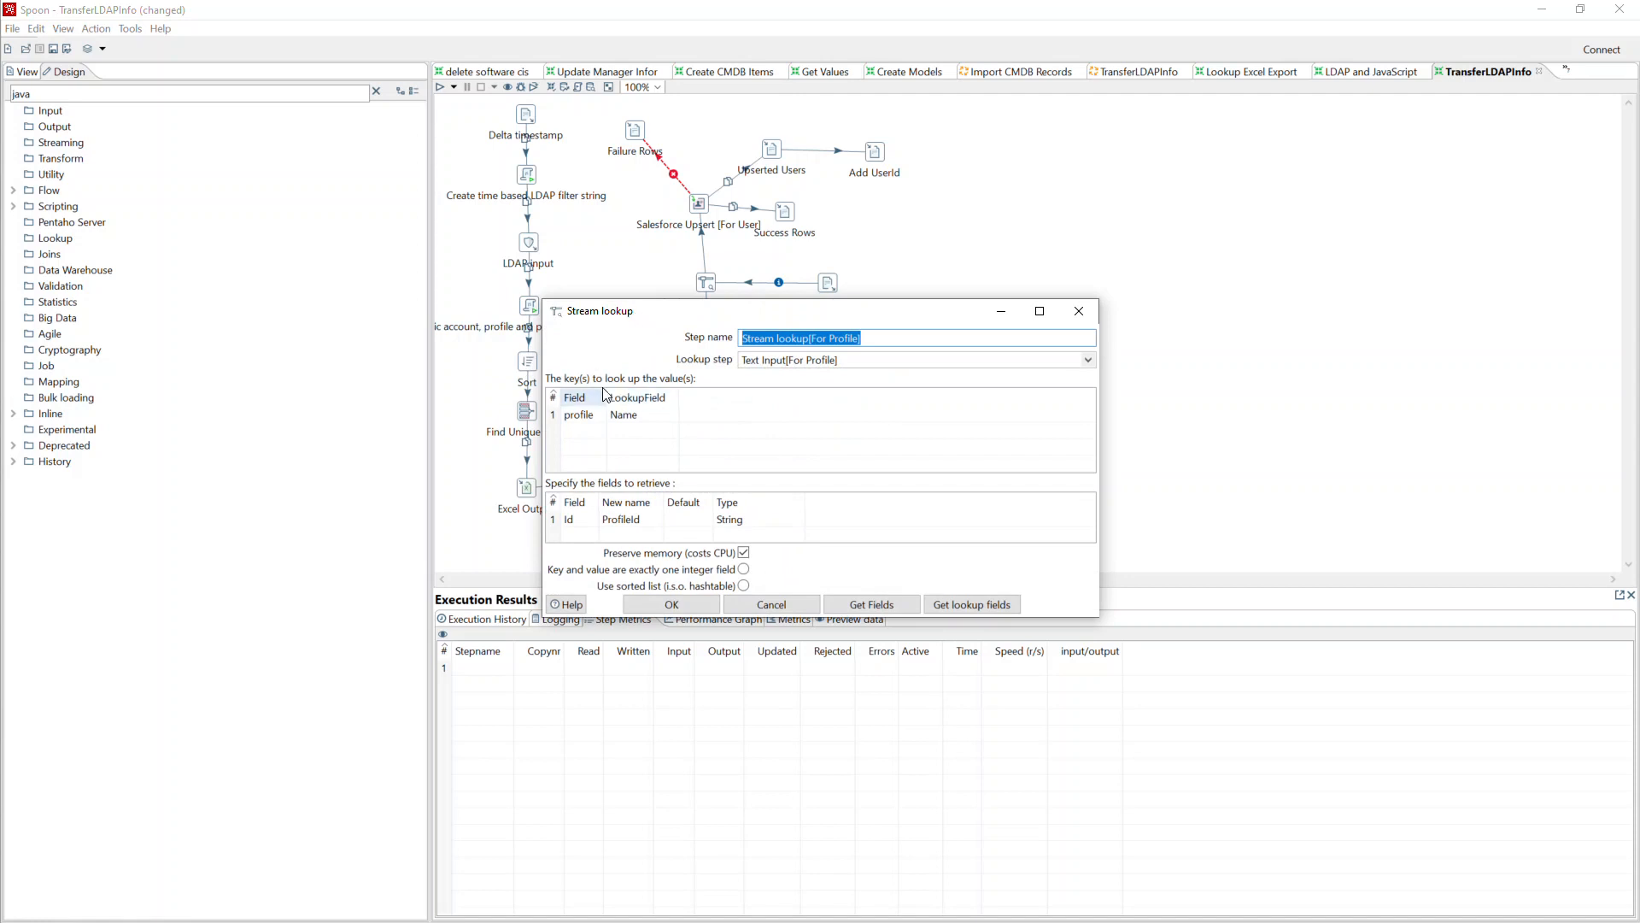
drag(692, 313, 1082, 256)
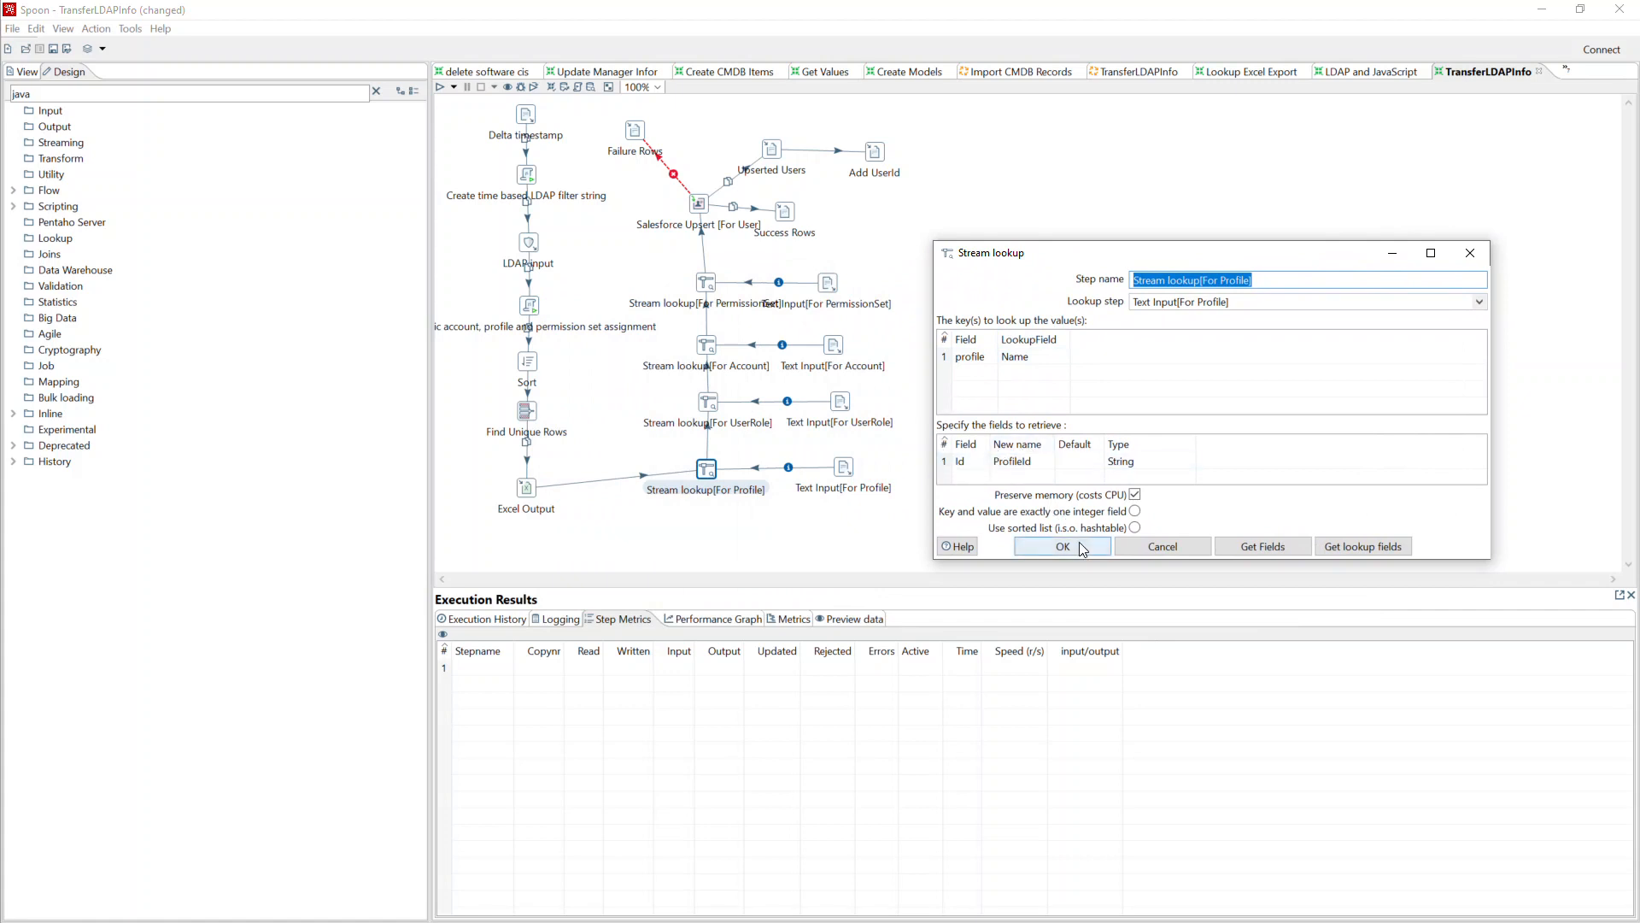
click(1026, 546)
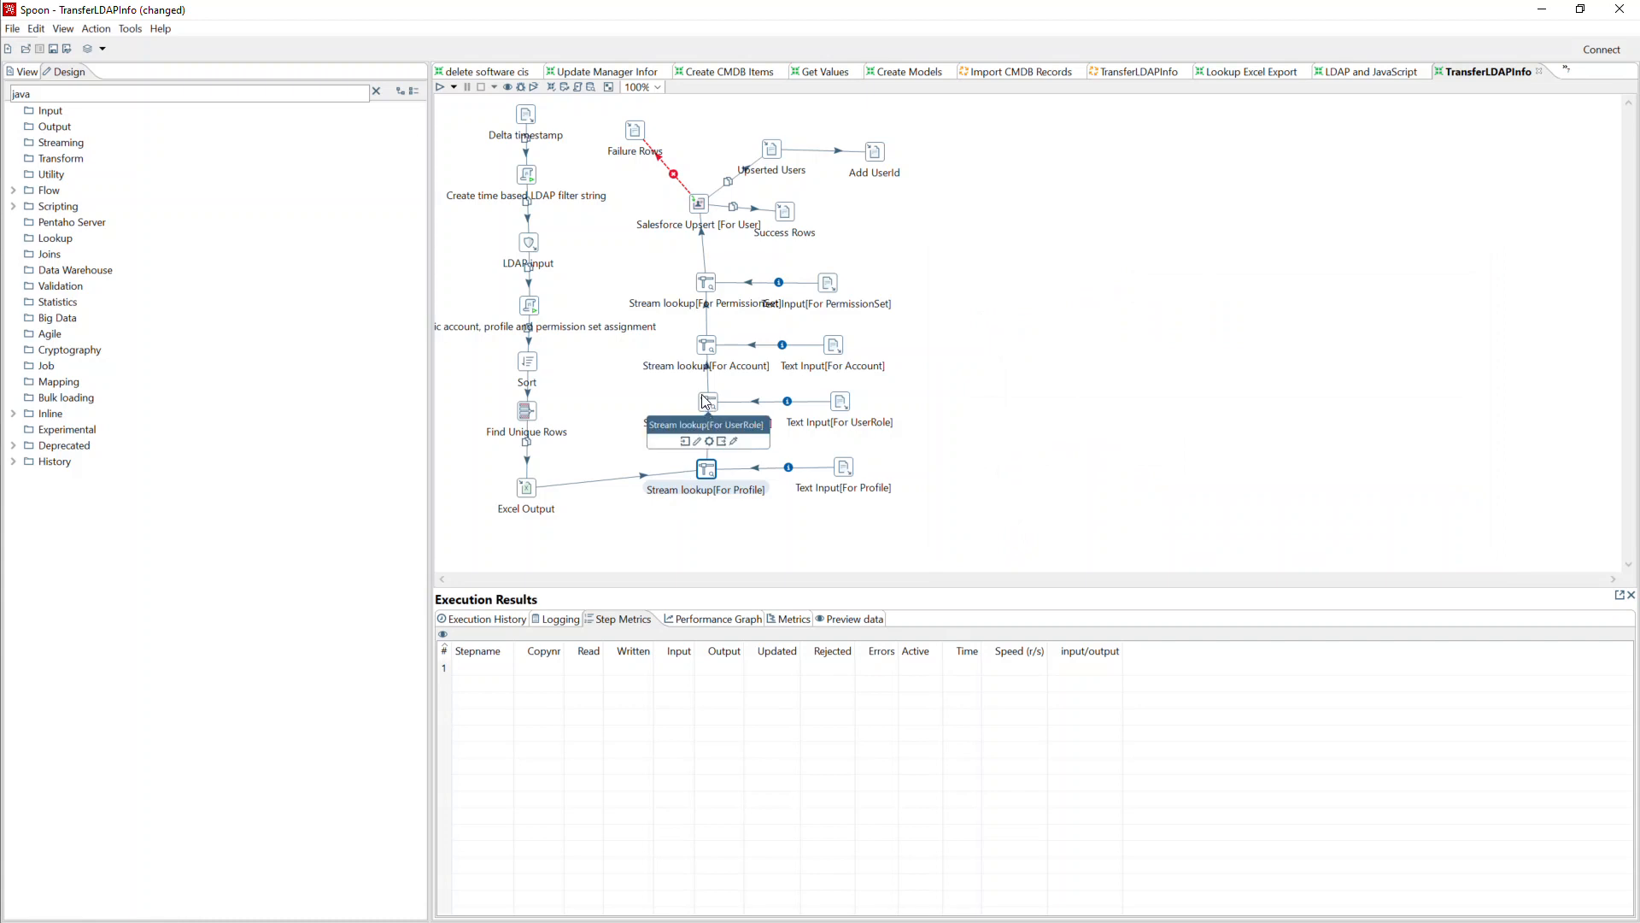
Step: Review the module-to-stream field mapping of the Salesforce user upsert step, and accept its settings
mouse_move(702, 333)
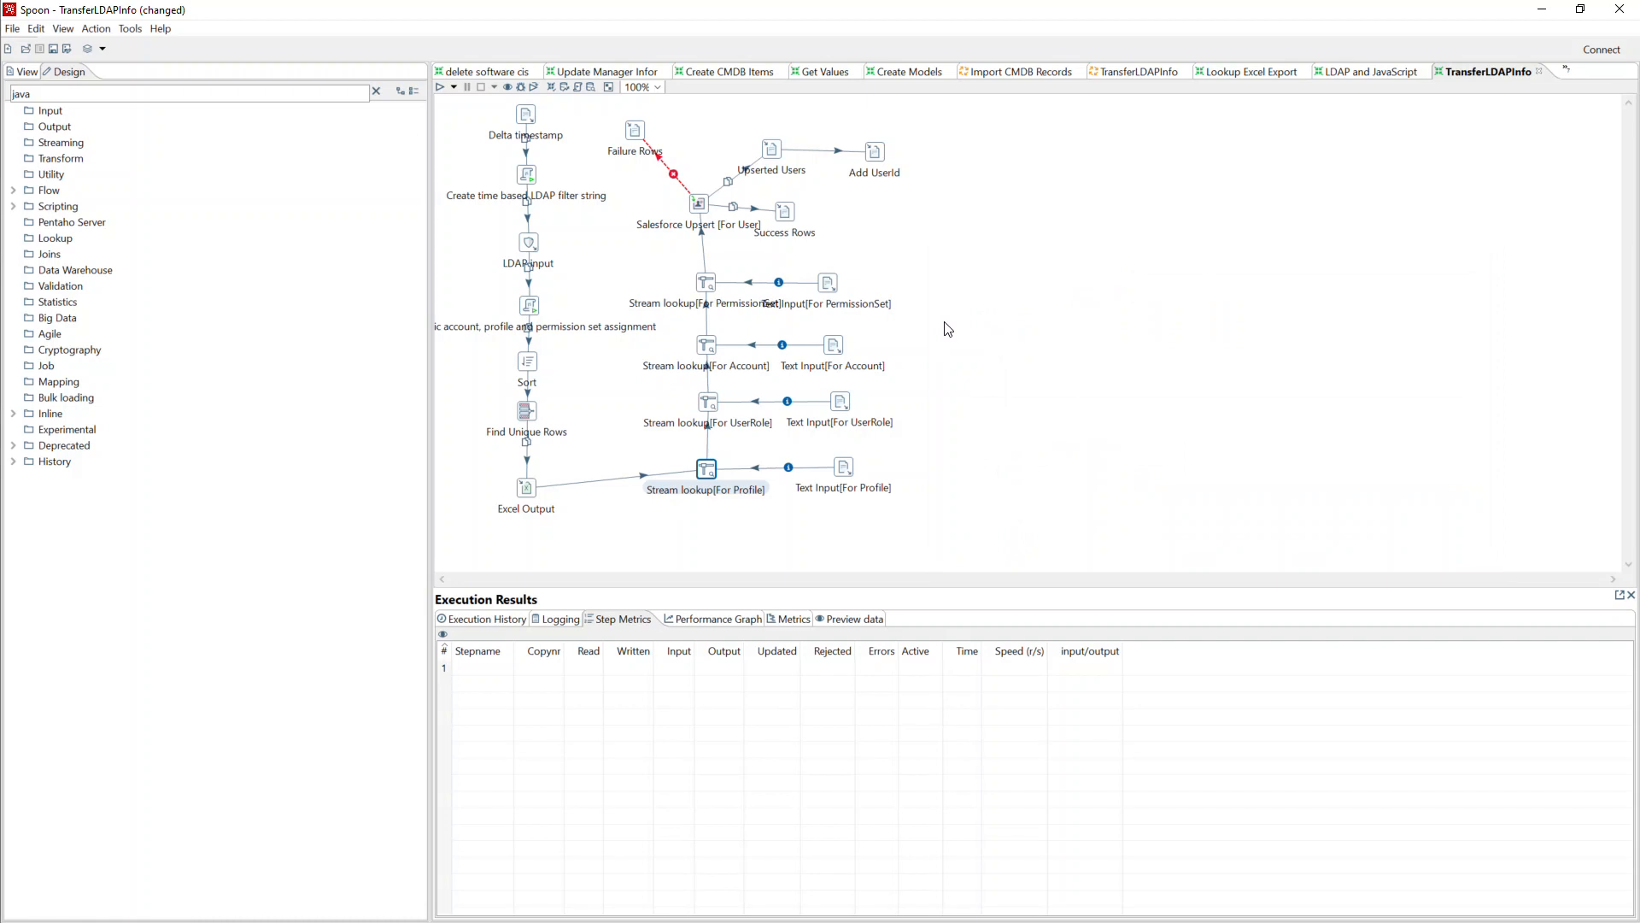
double_click(700, 213)
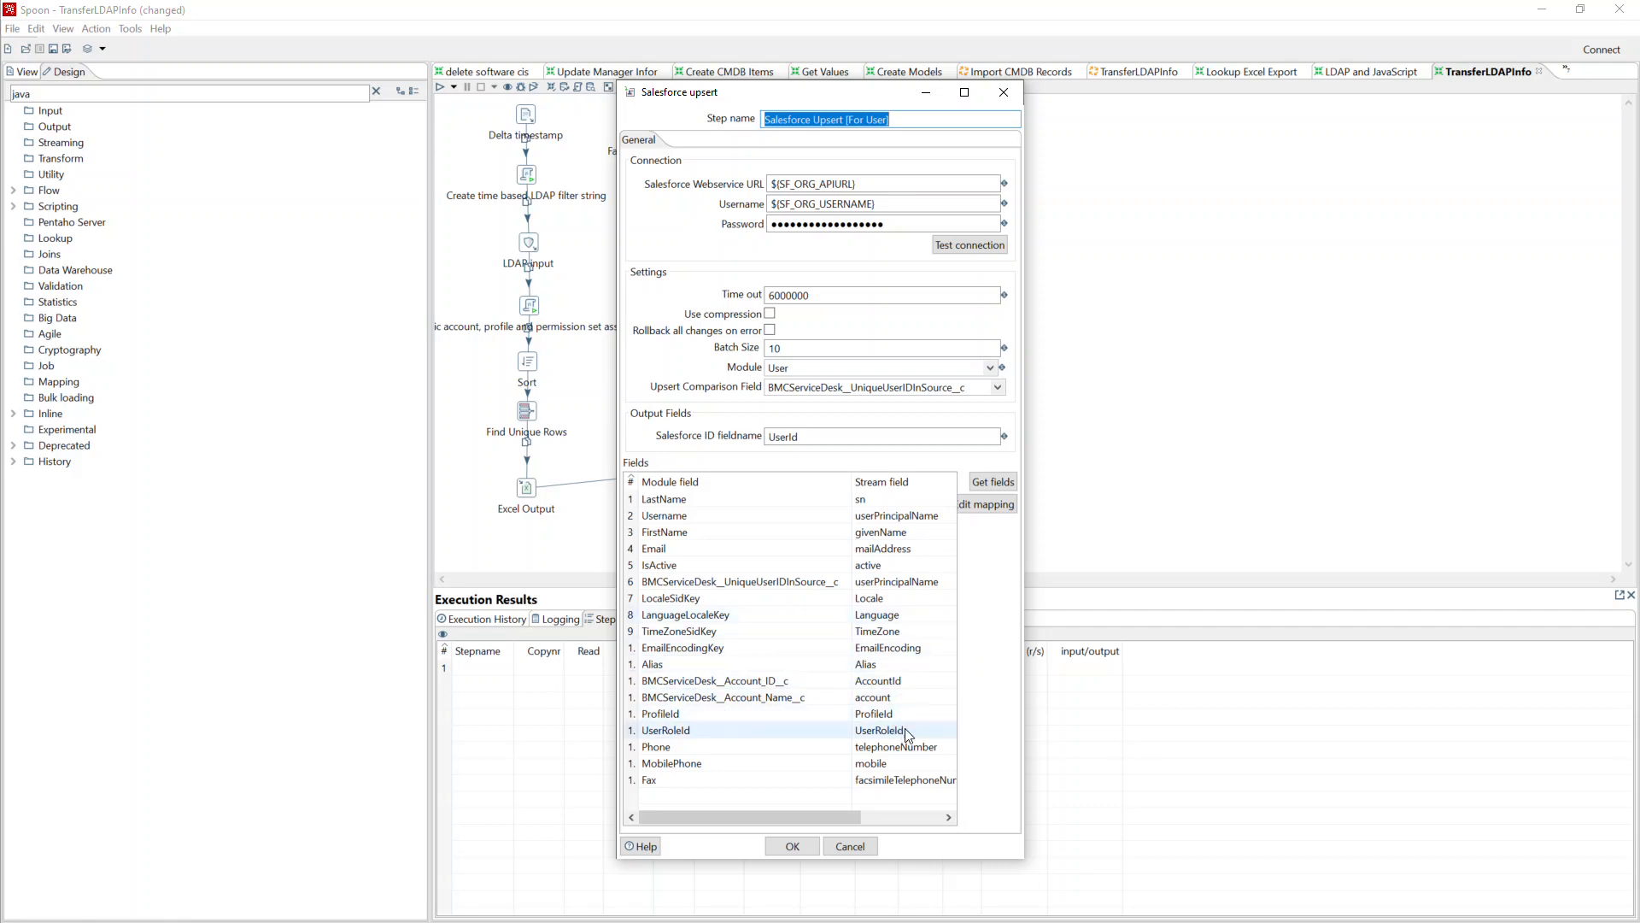
click(776, 846)
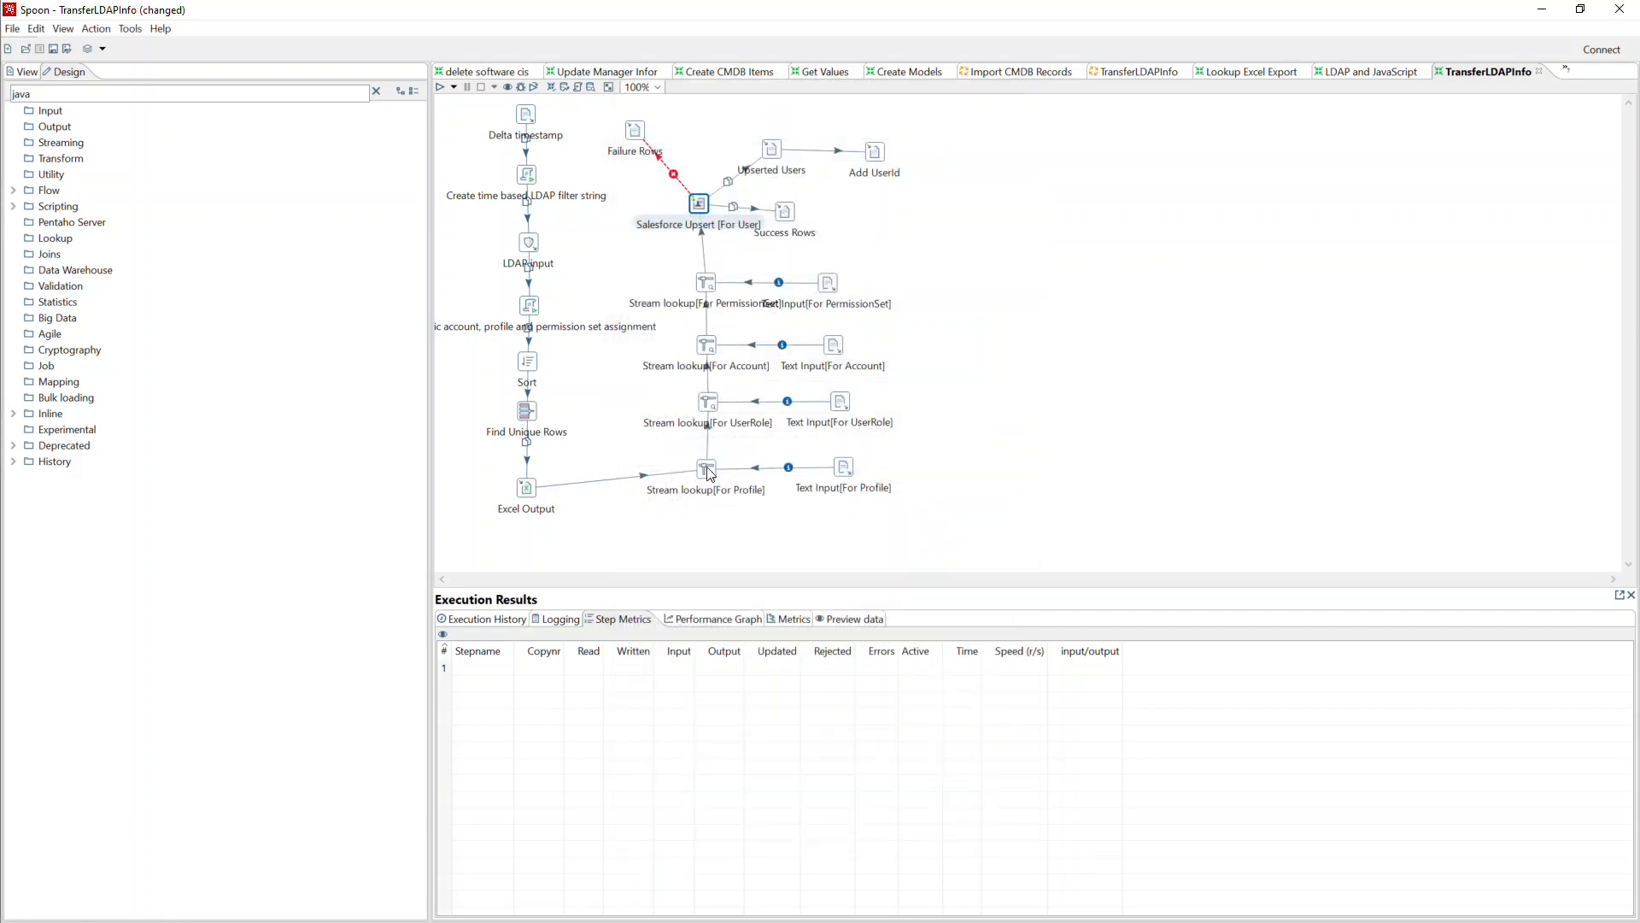